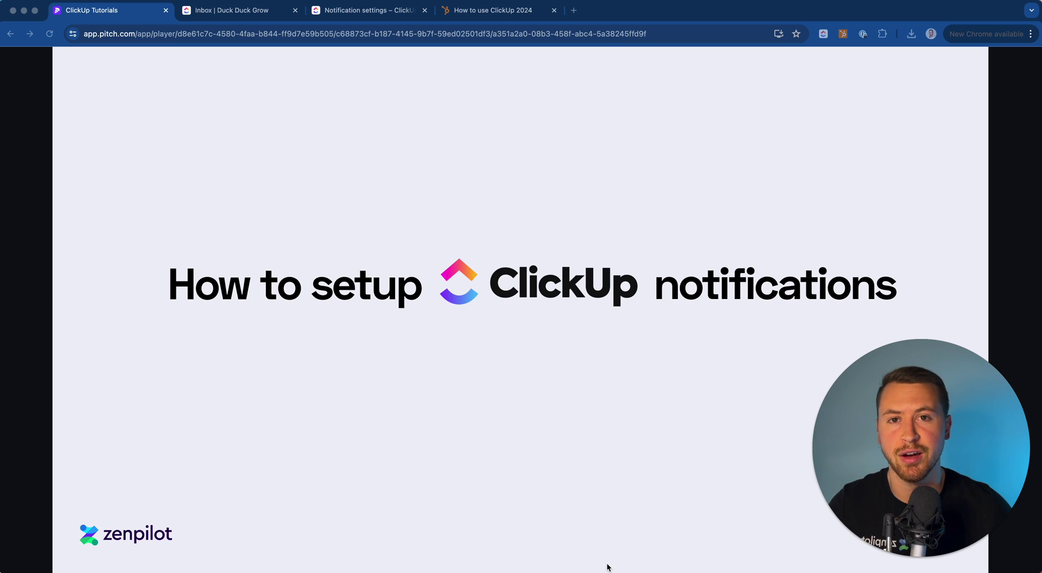
# Step: Open the ClickUp inbox, visit Home, then return to the Important notifications
pyautogui.click(254, 13)
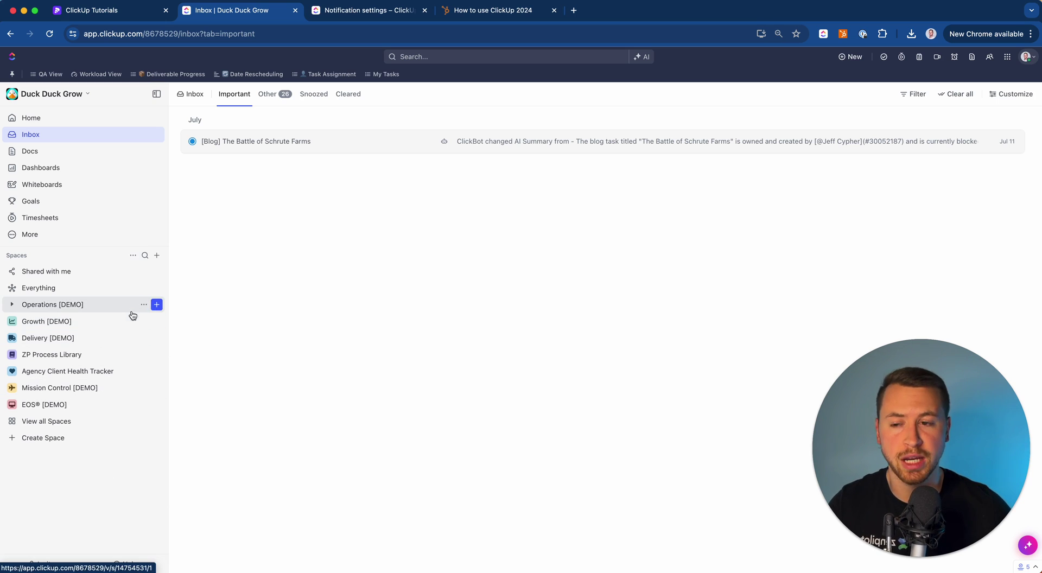
pyautogui.click(48, 139)
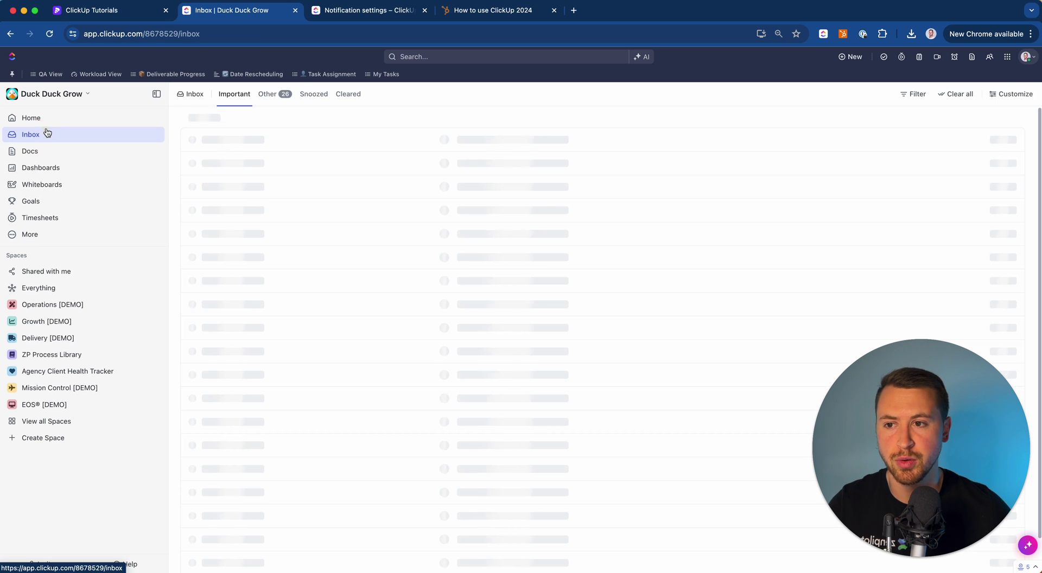
pyautogui.click(47, 126)
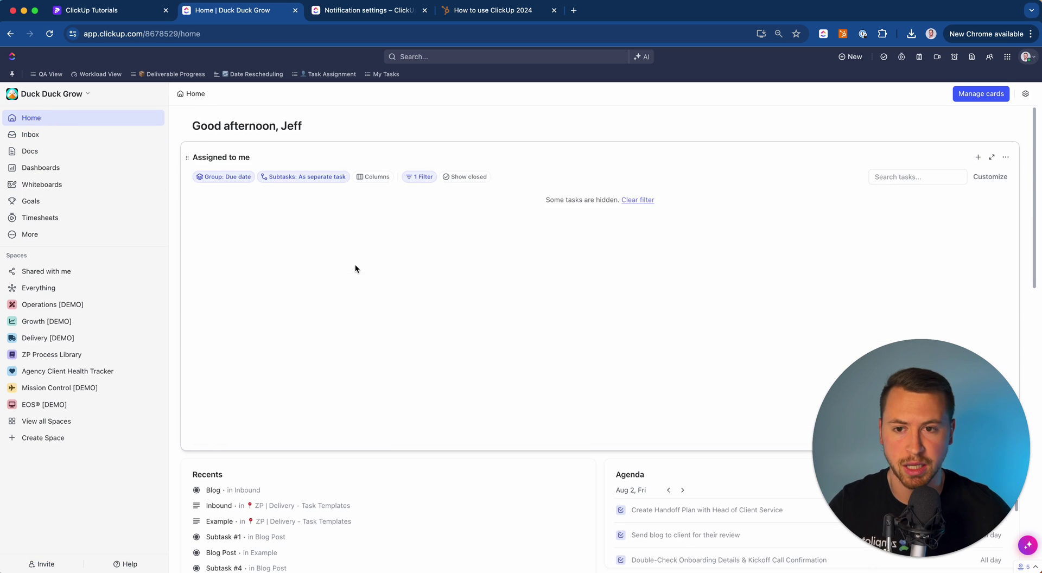
pyautogui.press('super+bracketleft')
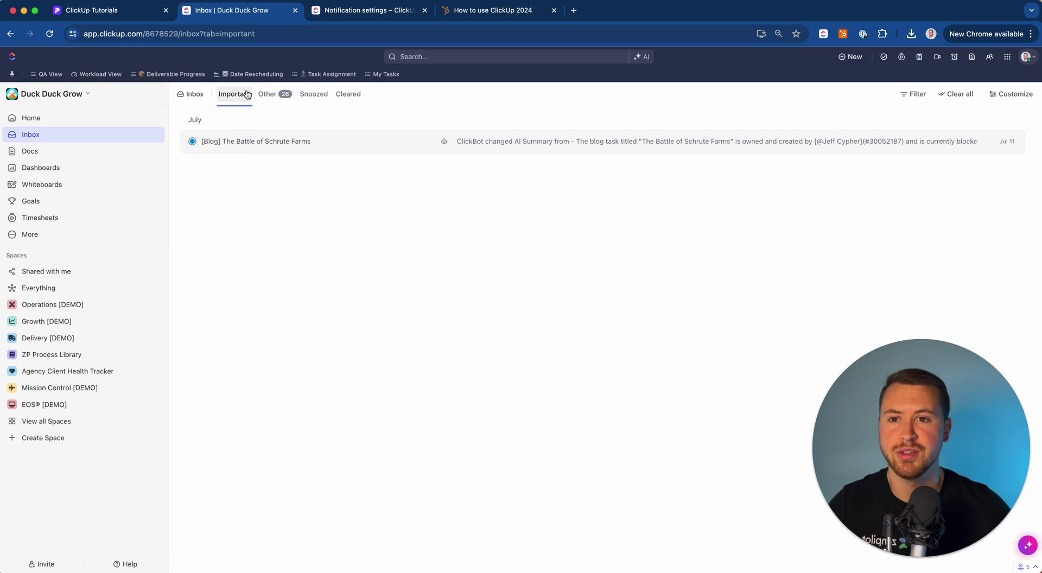
# Step: Preview The Battle of Schrute Farms notification, then list the 28 Other notifications
pyautogui.click(245, 138)
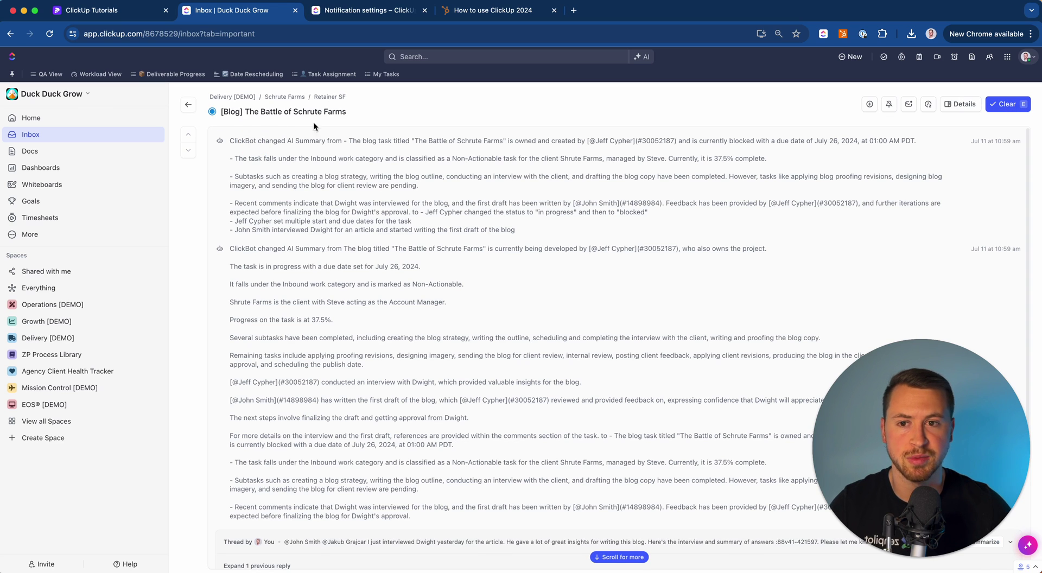
pyautogui.click(187, 102)
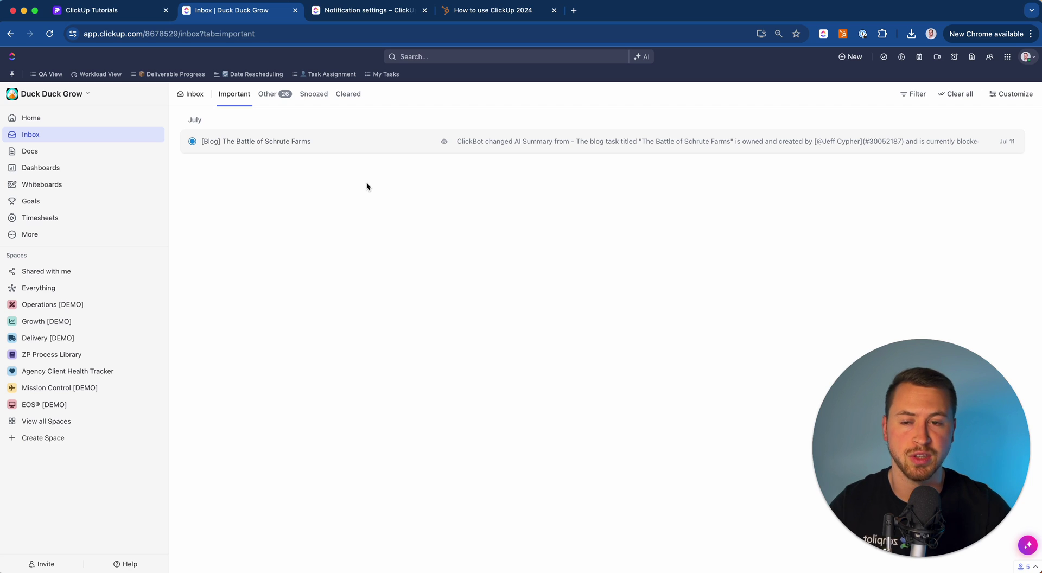
pyautogui.click(270, 93)
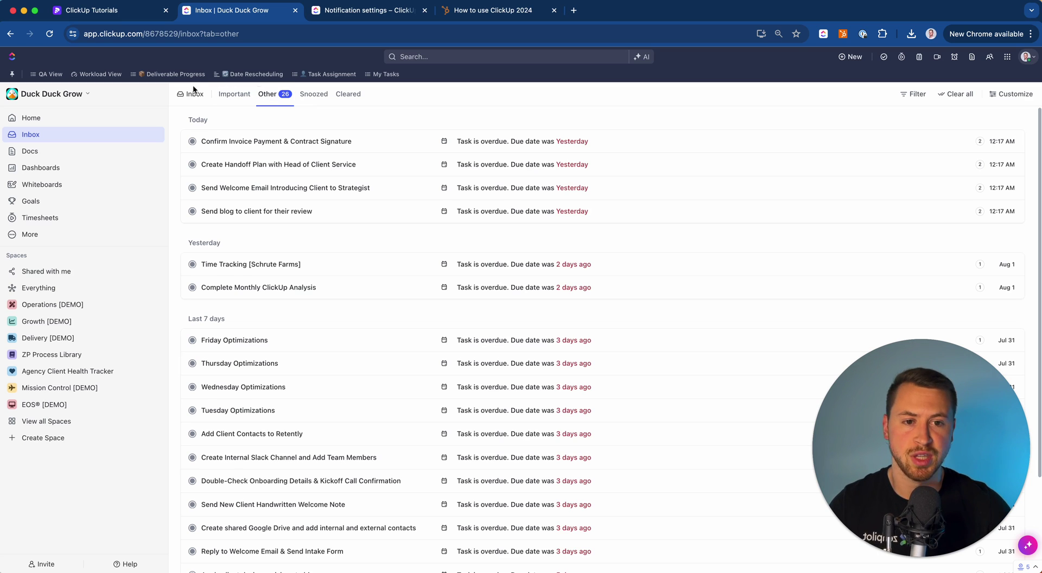
# Step: Browse the Important, Other and Snoozed inbox tabs, ending on Cleared
pyautogui.moveTo(395, 140)
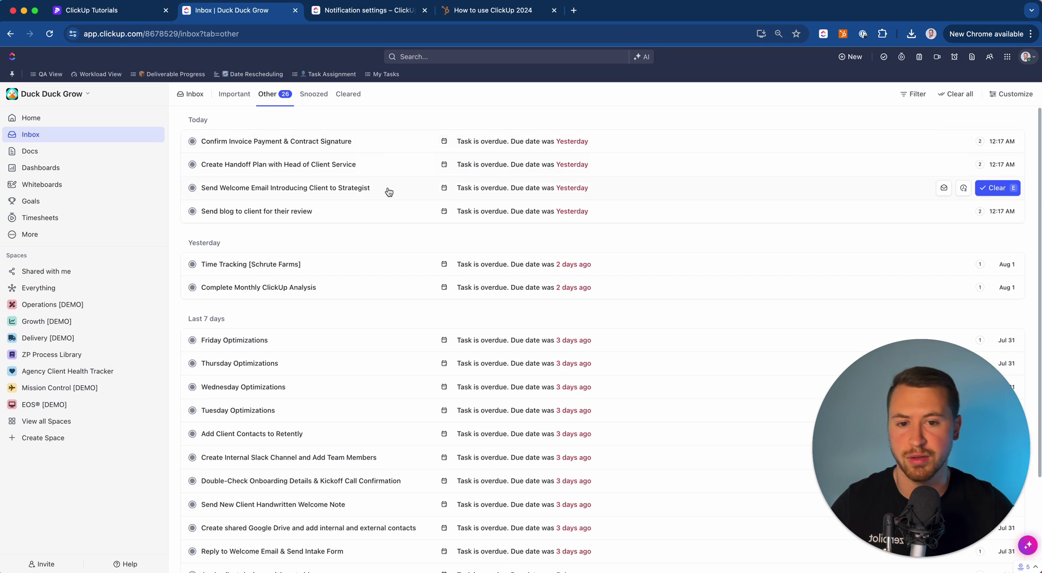
pyautogui.scroll(-3, 393, 185)
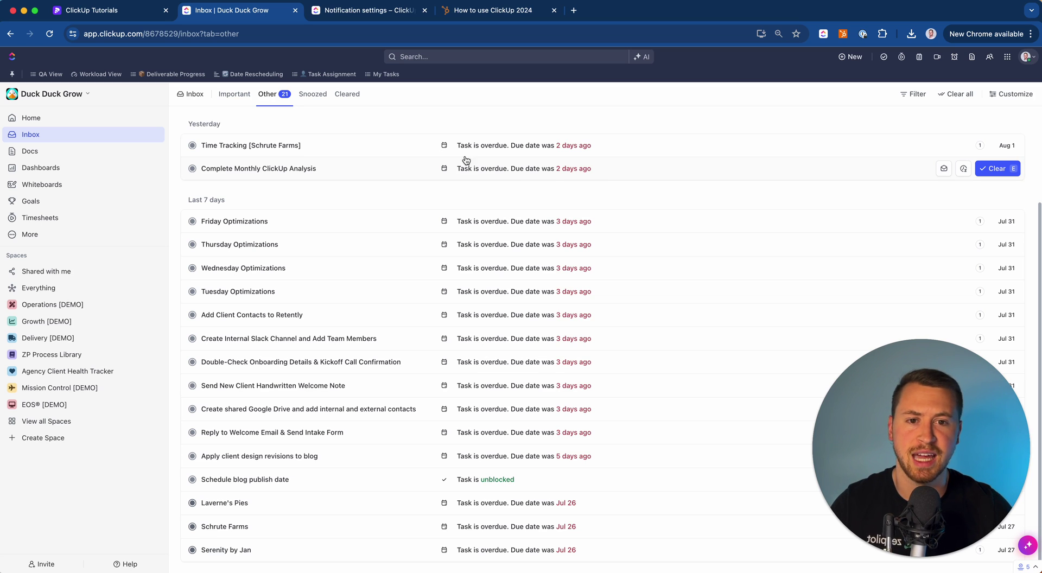
pyautogui.click(229, 97)
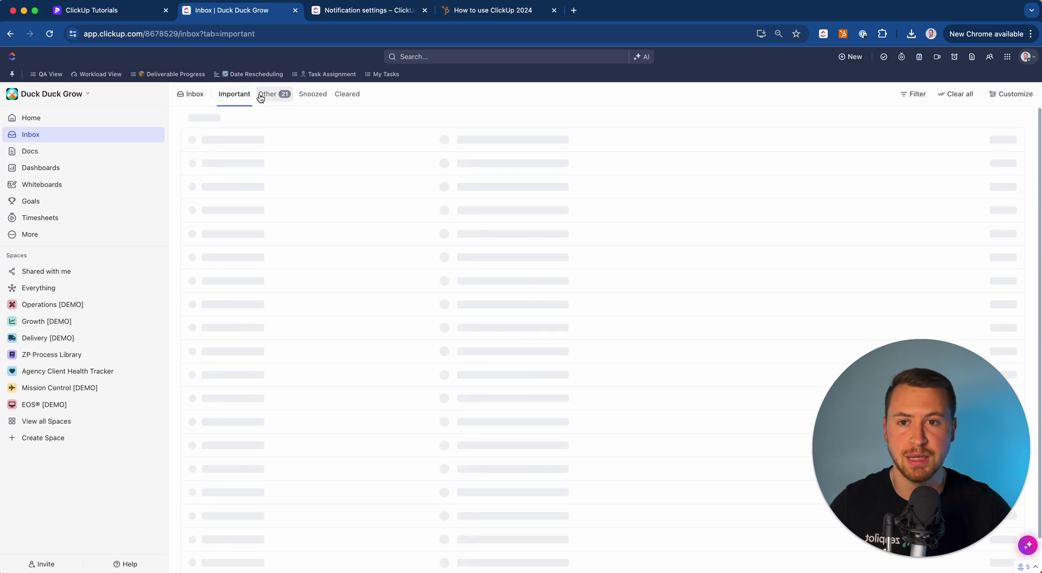
pyautogui.click(277, 94)
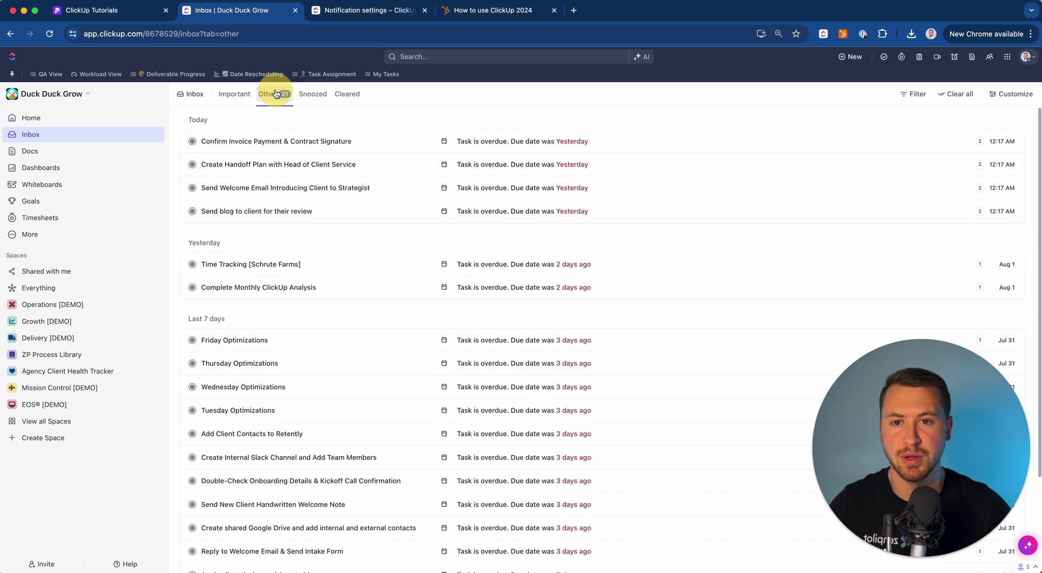
pyautogui.click(312, 95)
pyautogui.click(347, 94)
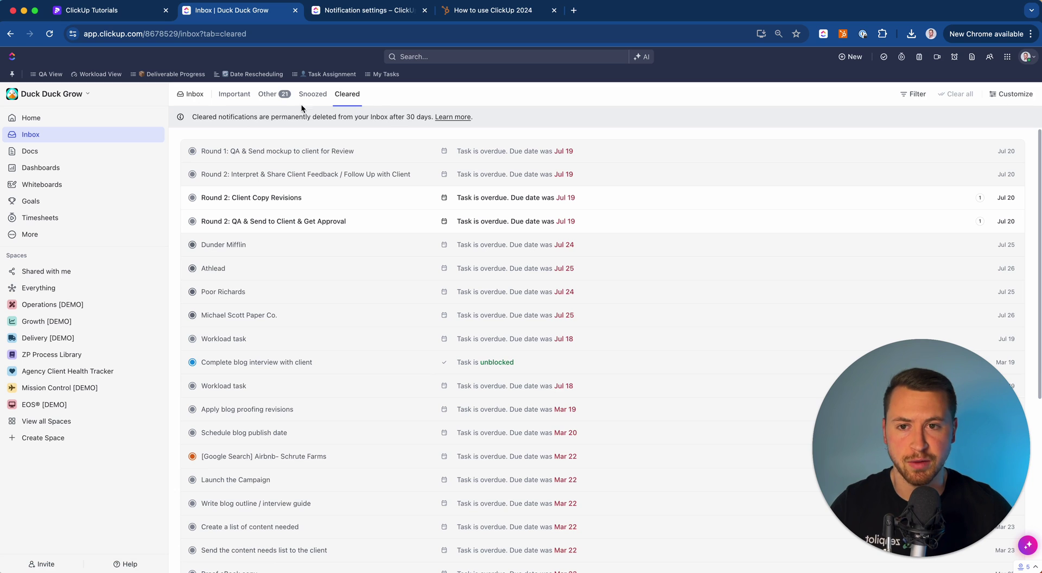
pyautogui.click(239, 95)
pyautogui.click(345, 95)
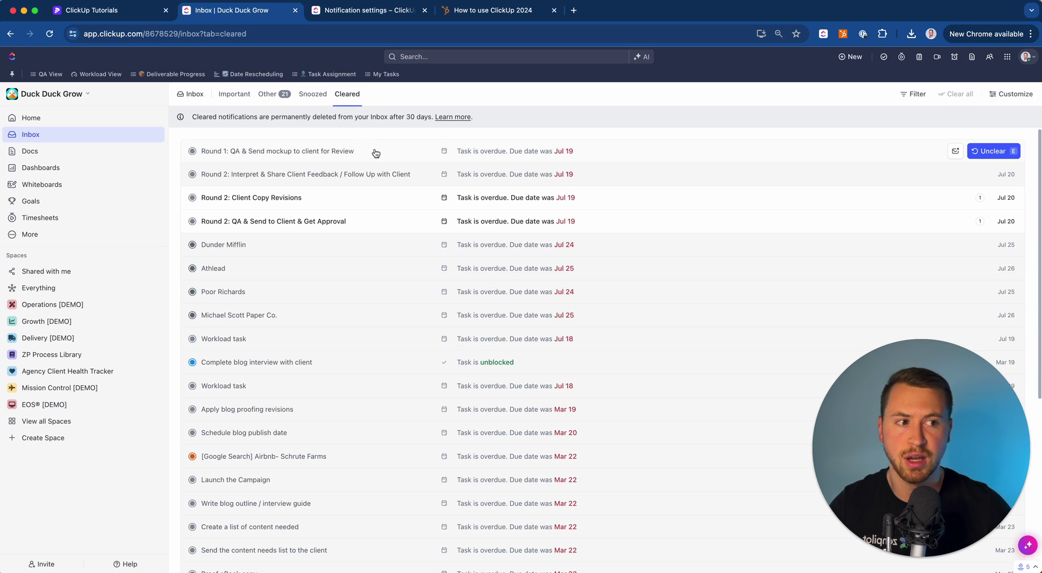
pyautogui.moveTo(939, 153)
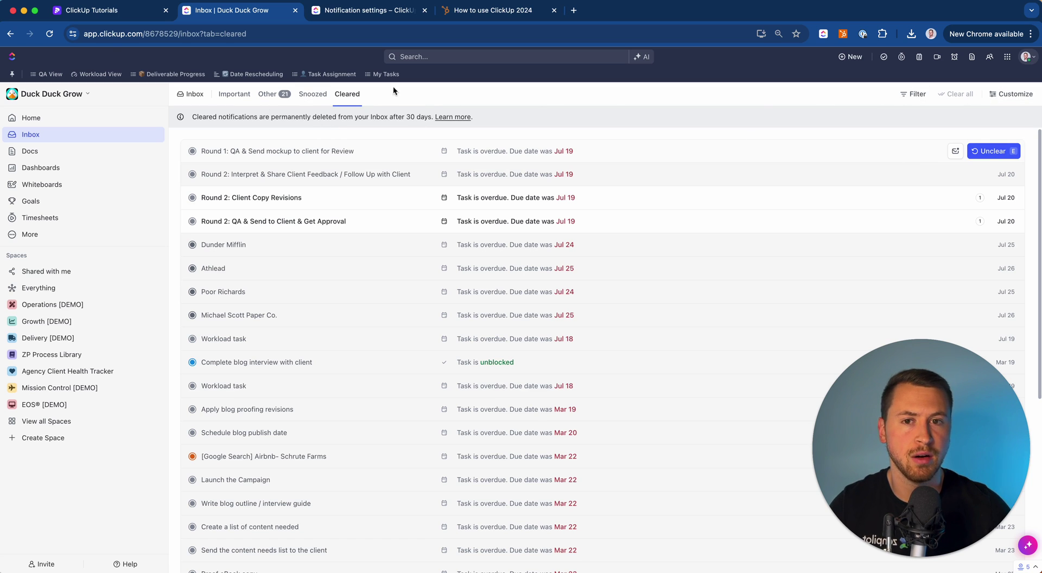
pyautogui.click(916, 97)
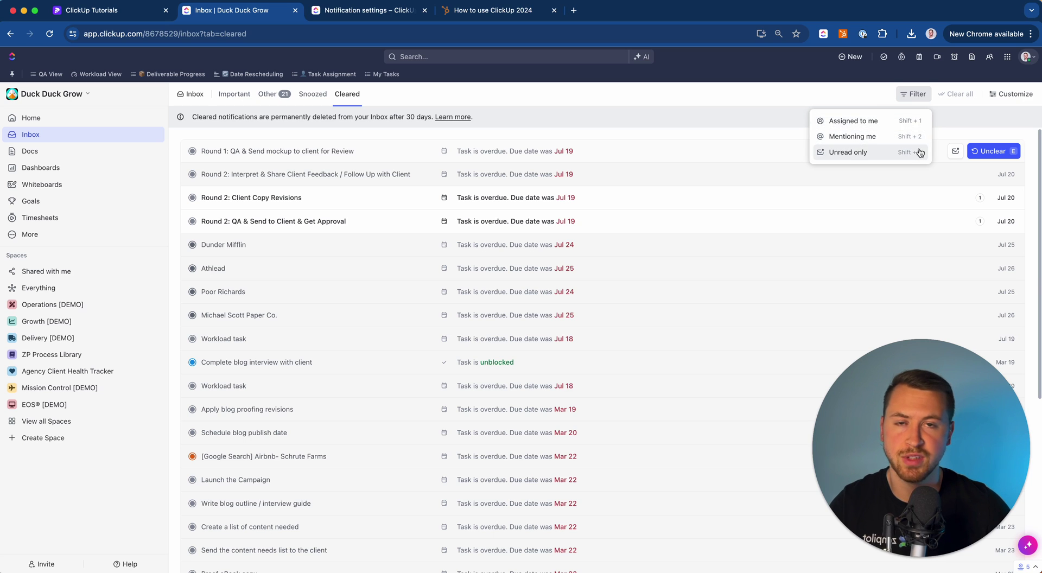
pyautogui.click(868, 100)
pyautogui.click(914, 94)
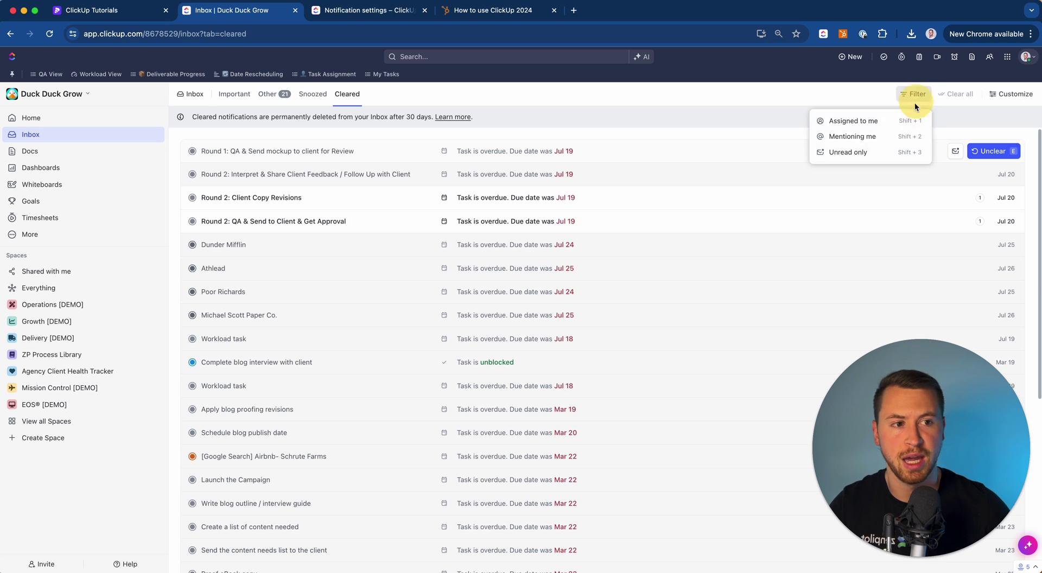
pyautogui.click(901, 134)
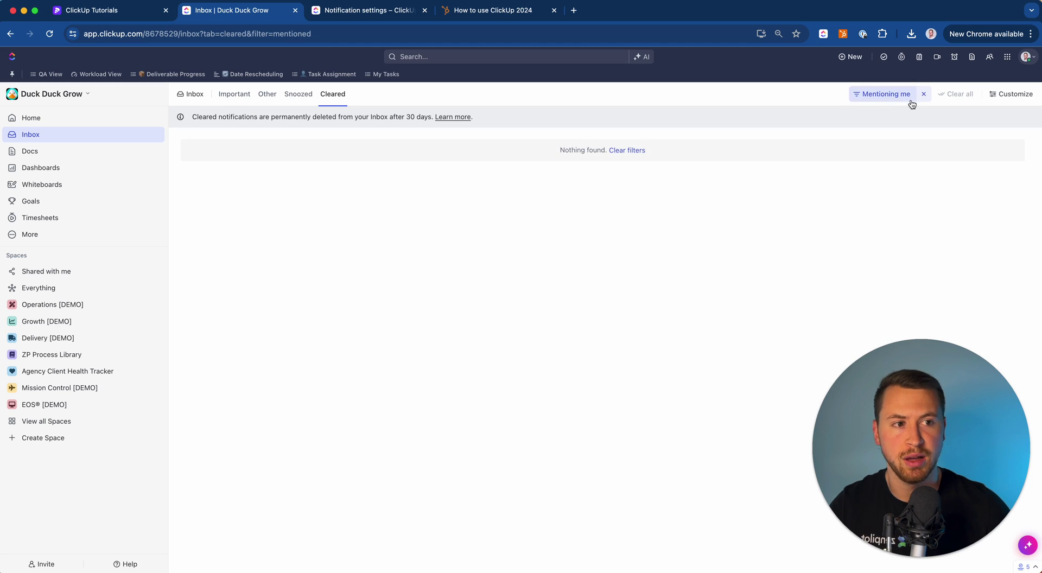
pyautogui.click(924, 95)
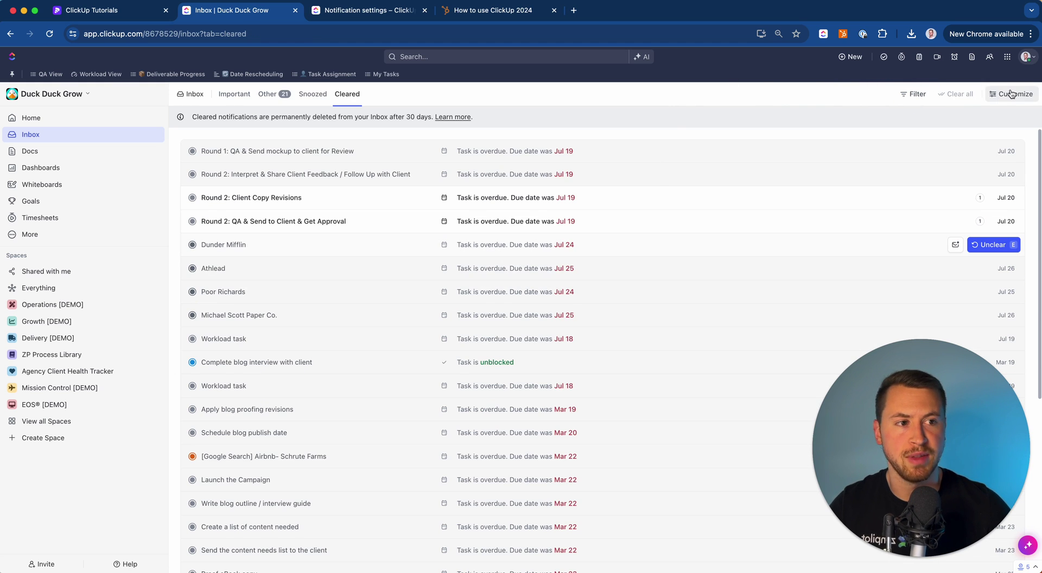
# Step: Clear the Confirm Invoice Payment and Create Handoff Plan alerts, leaving Other at 18
pyautogui.click(268, 94)
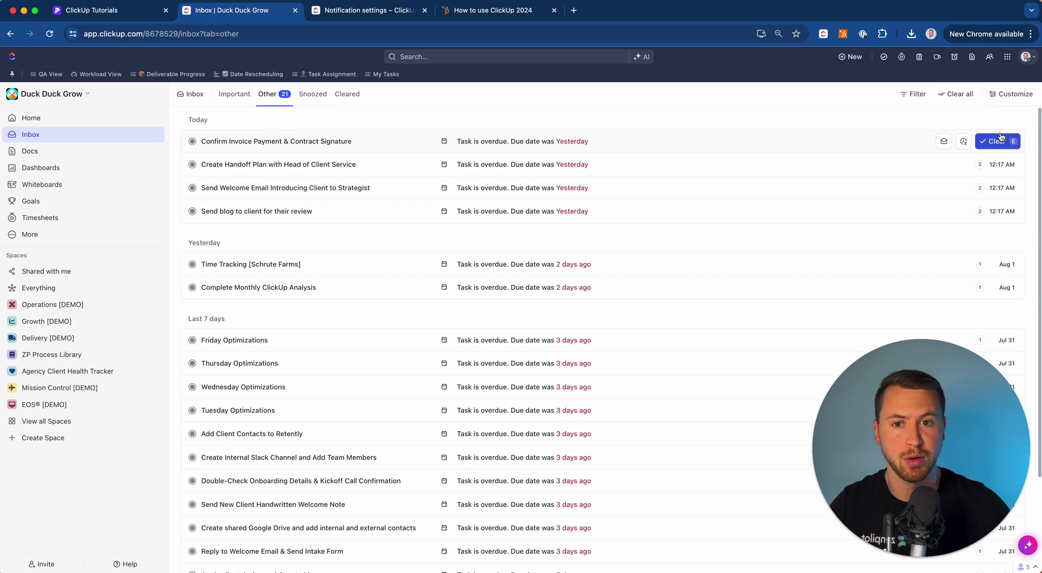
pyautogui.click(628, 140)
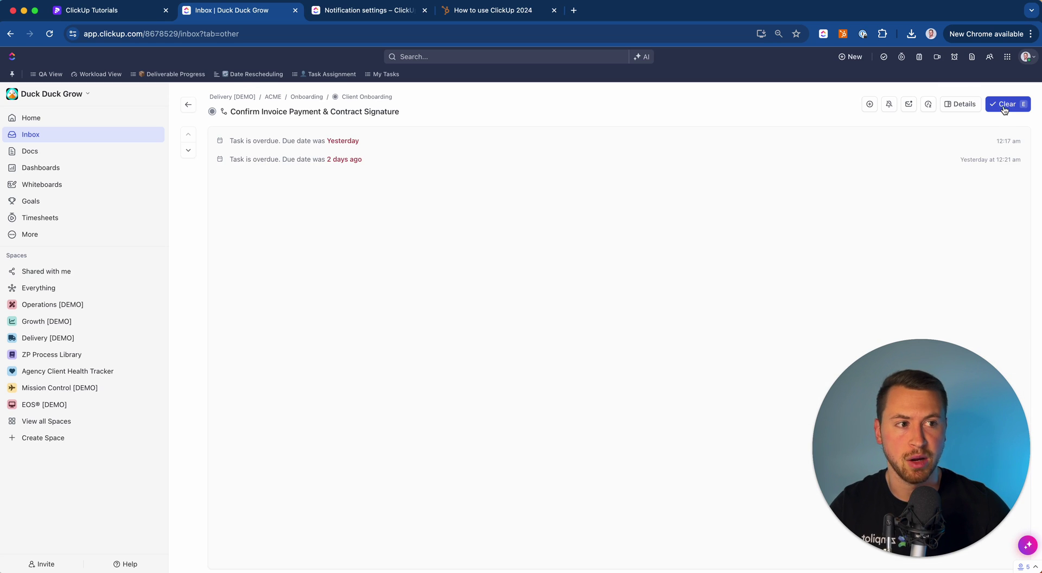
pyautogui.click(1008, 104)
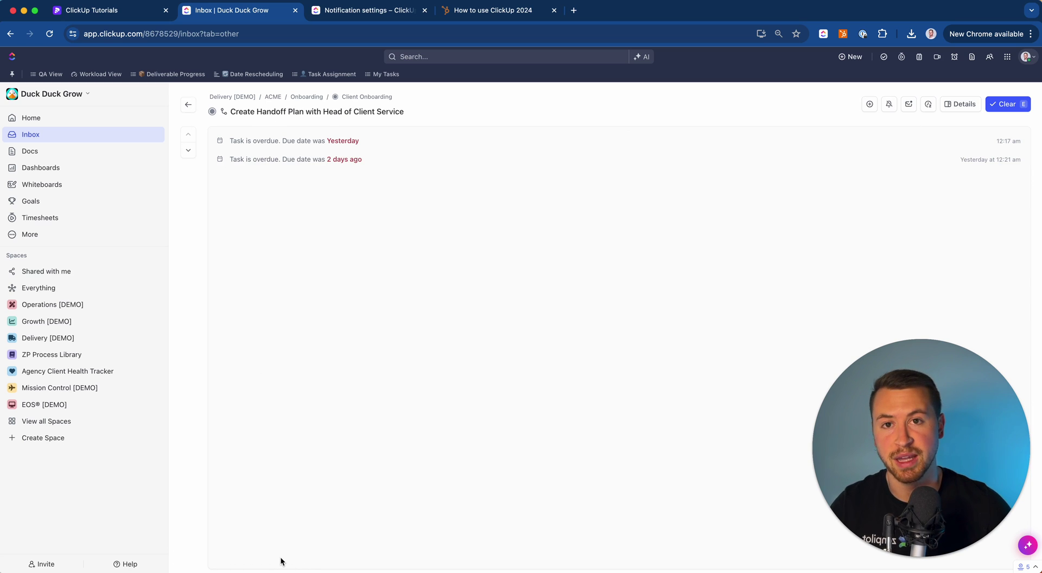
pyautogui.press('e')
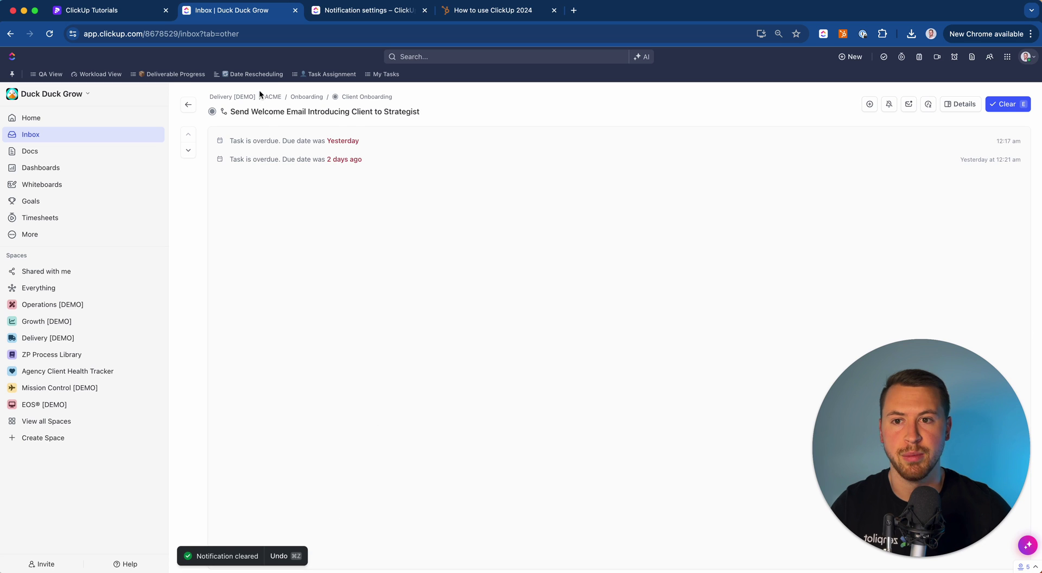
pyautogui.click(191, 102)
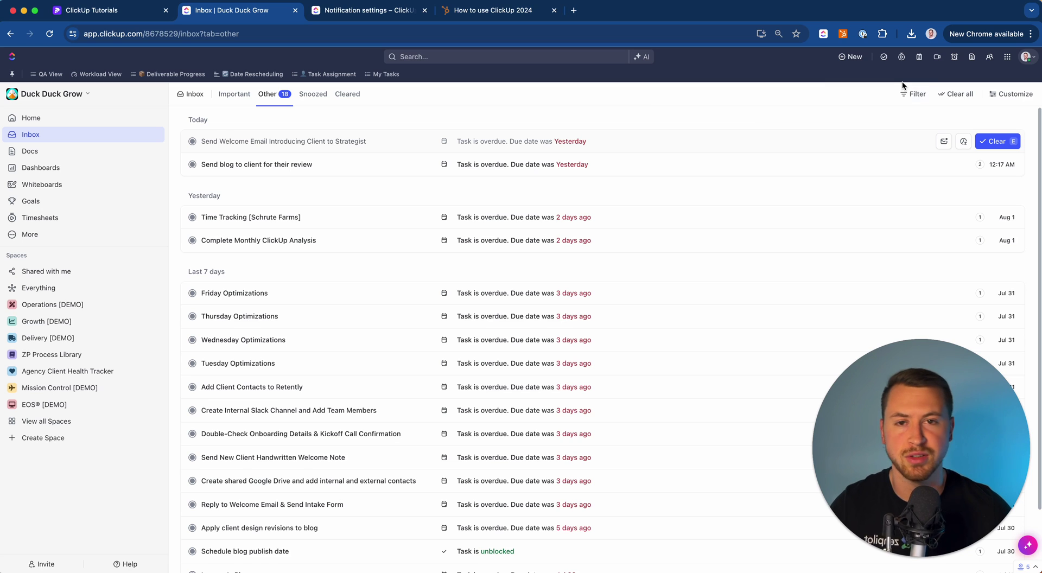
# Step: Open the Customize Inbox panel over the Important tab, showing Group by date and newest-first sorting
pyautogui.click(1005, 92)
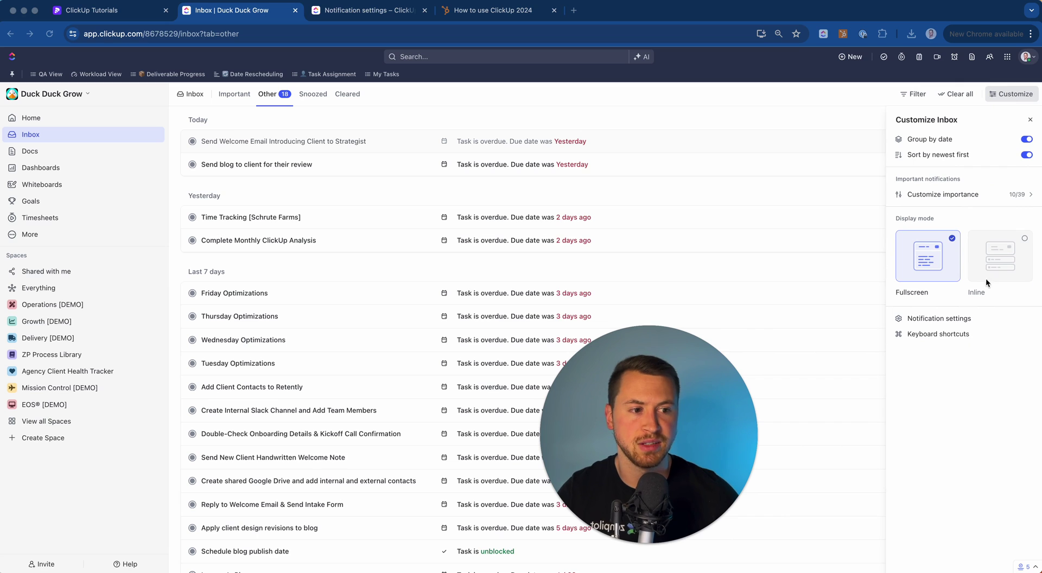
pyautogui.click(1027, 57)
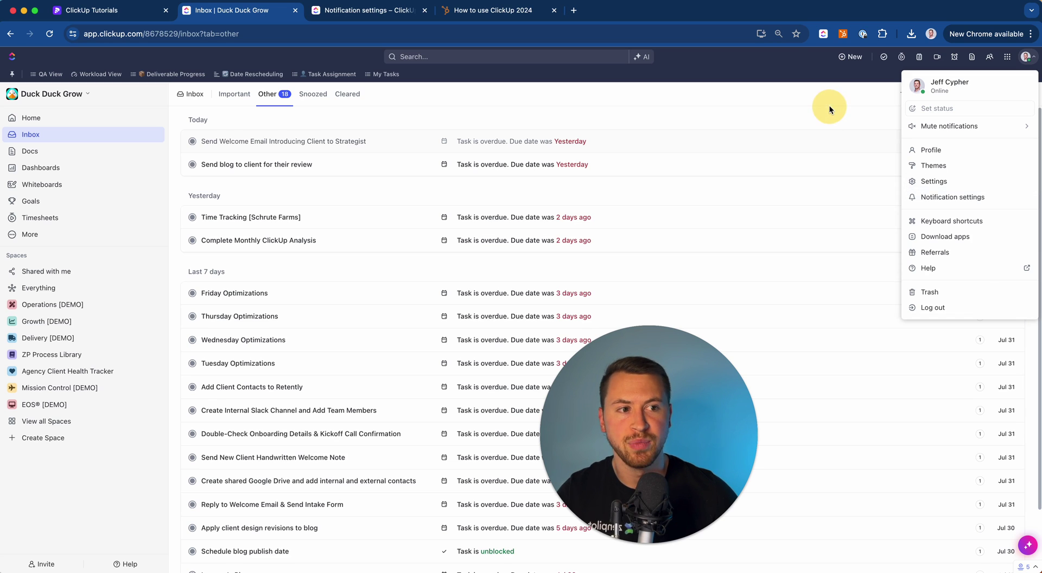
pyautogui.click(880, 123)
pyautogui.click(1009, 94)
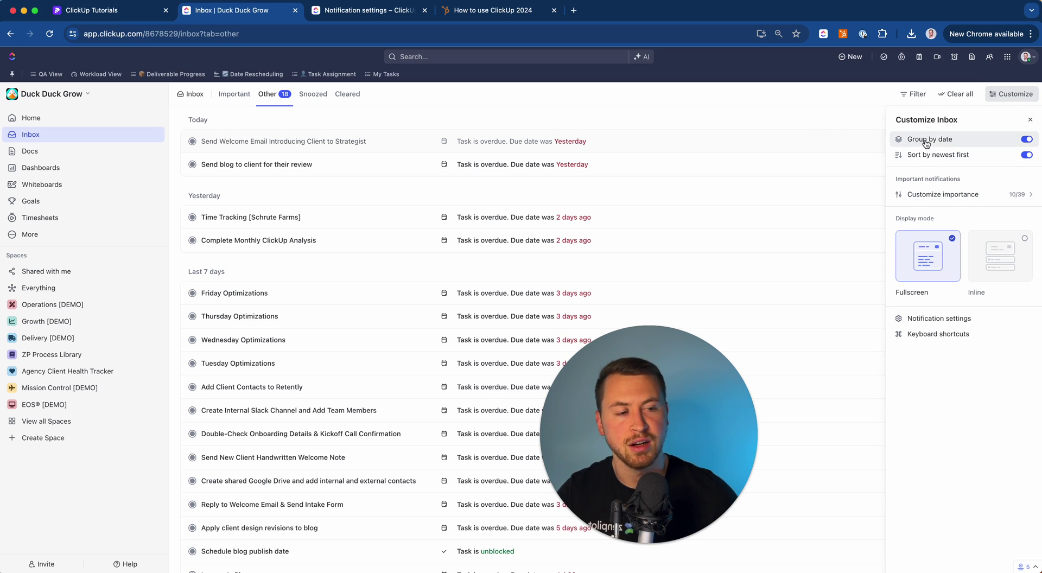
pyautogui.click(234, 94)
pyautogui.click(1005, 95)
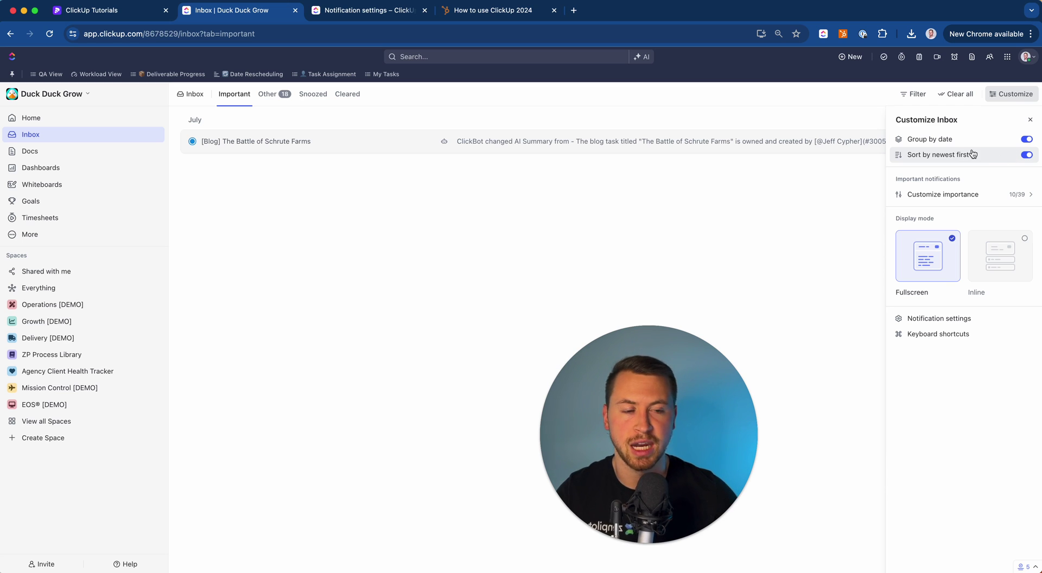
# Step: Toggle Time Tracking change in Customize importance, reset importance to defaults, and go back
pyautogui.click(976, 194)
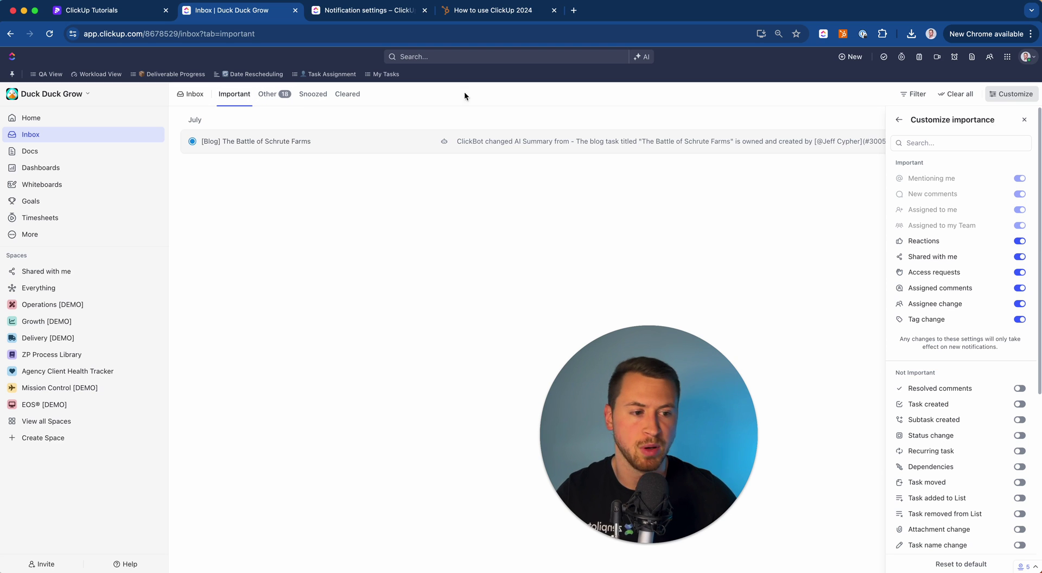
pyautogui.scroll(-5, 985, 295)
pyautogui.scroll(-1, 957, 437)
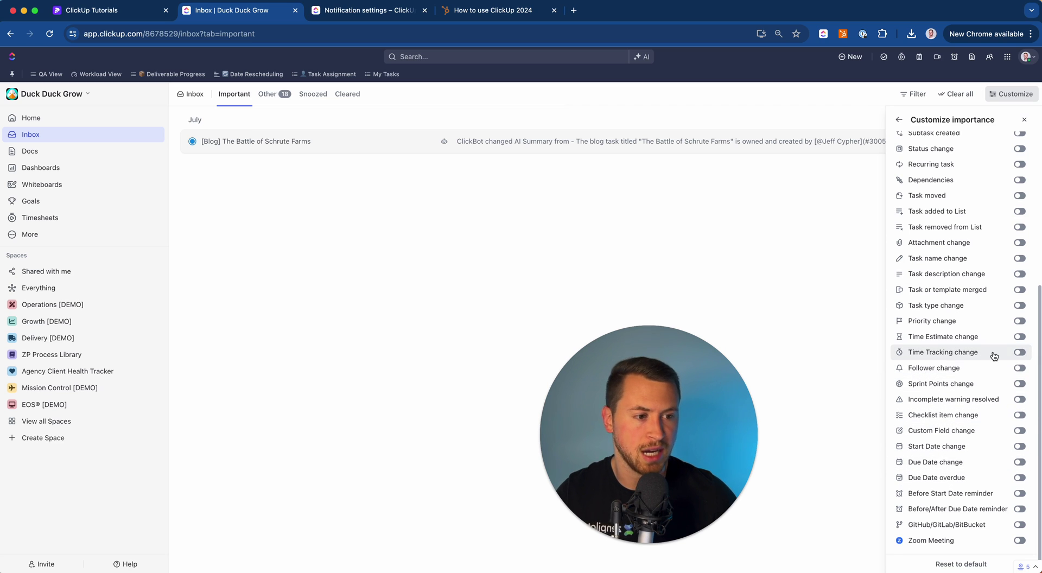
pyautogui.click(1020, 353)
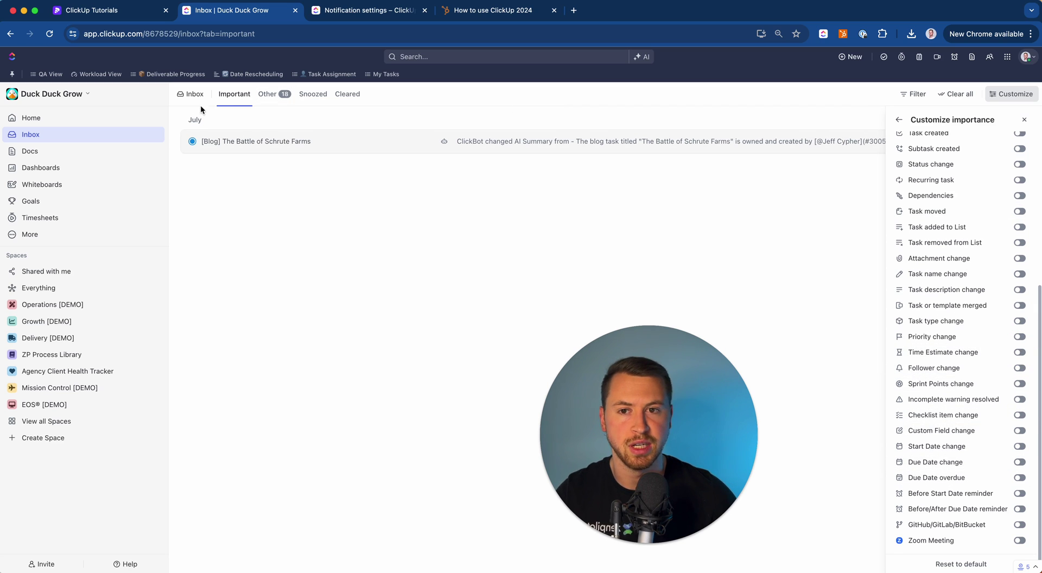
pyautogui.scroll(5, 963, 305)
pyautogui.scroll(-5, 966, 337)
pyautogui.click(962, 564)
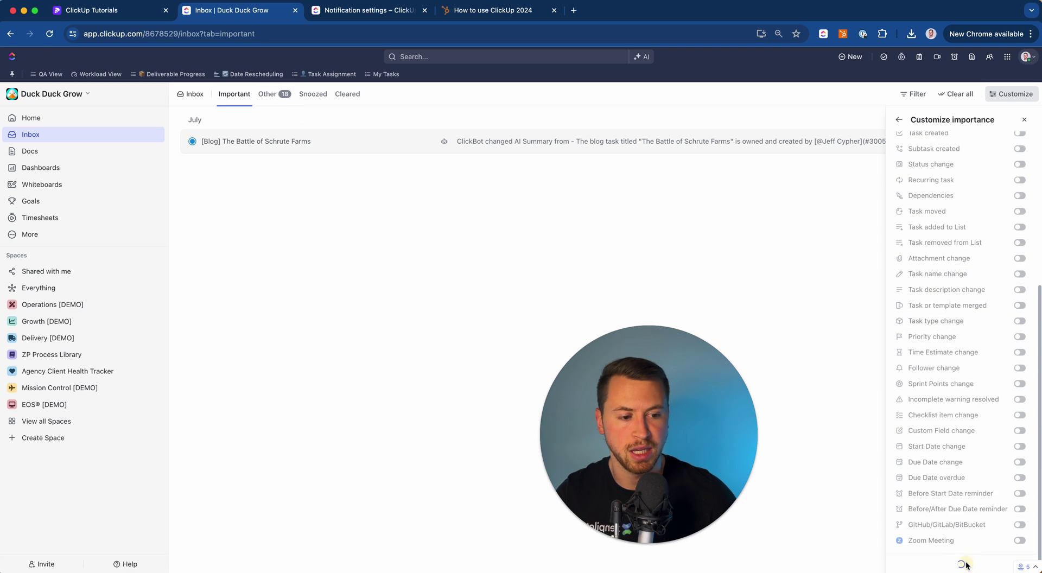
pyautogui.scroll(4, 978, 328)
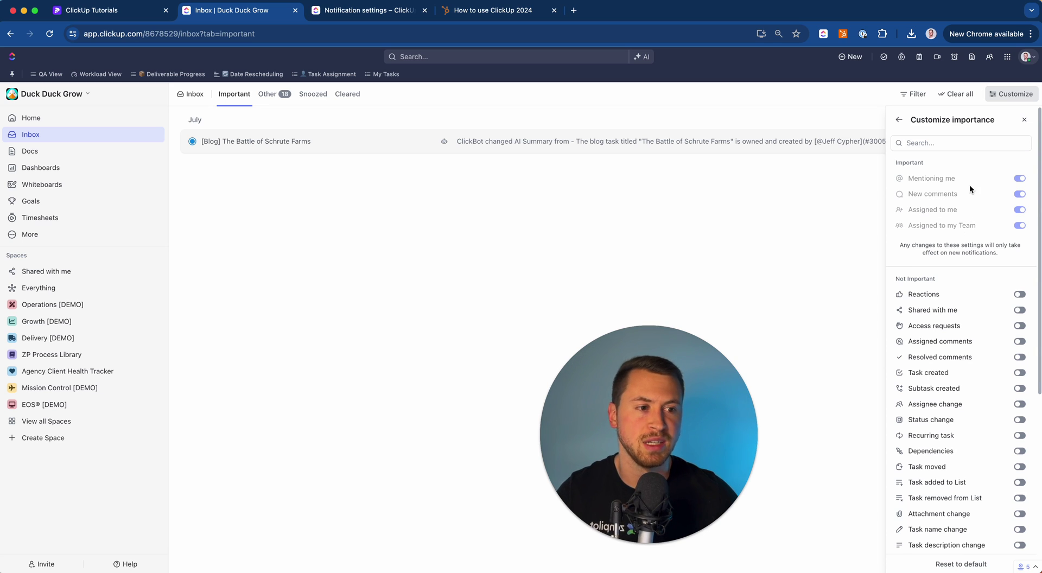
pyautogui.click(900, 122)
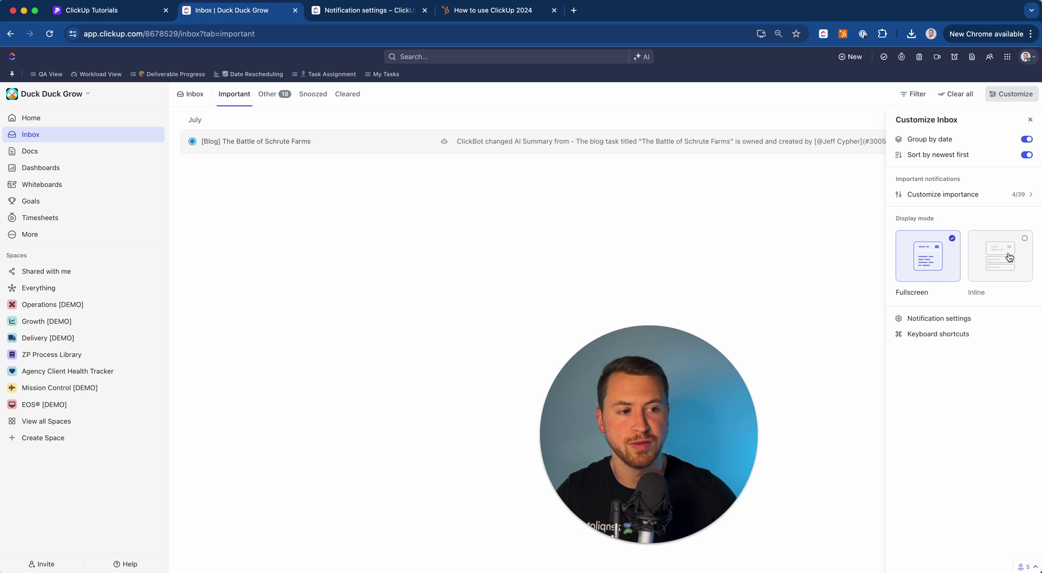
# Step: Show the Other tab and preview the Send Welcome Email notification full view
pyautogui.click(312, 258)
pyautogui.click(269, 96)
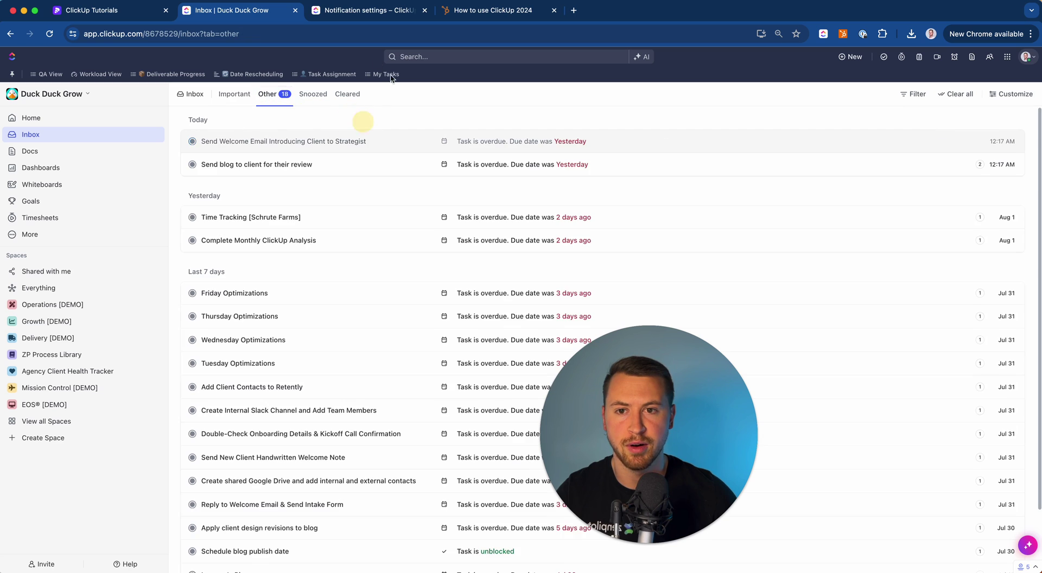
pyautogui.click(279, 141)
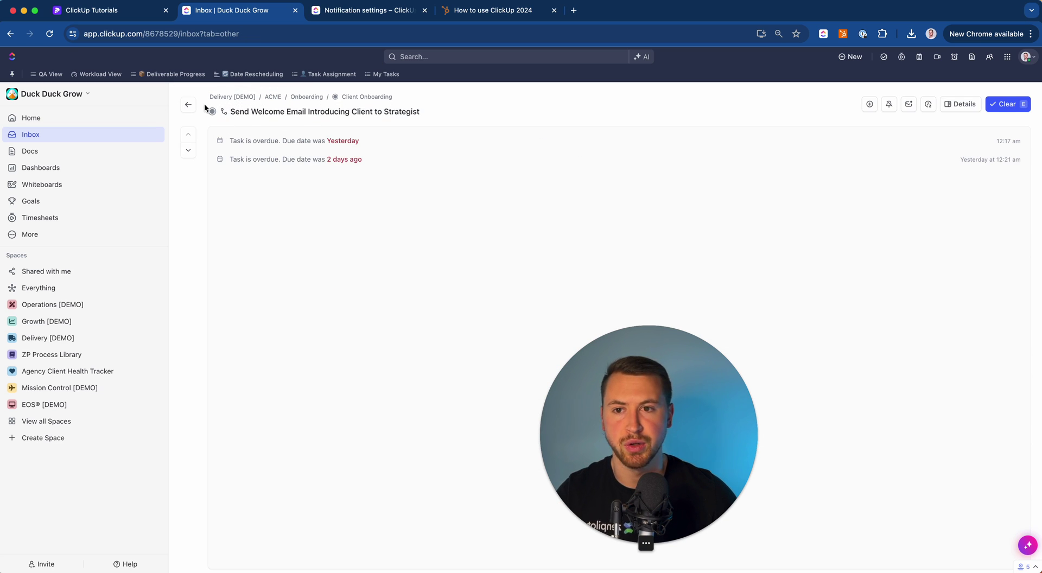
pyautogui.click(188, 105)
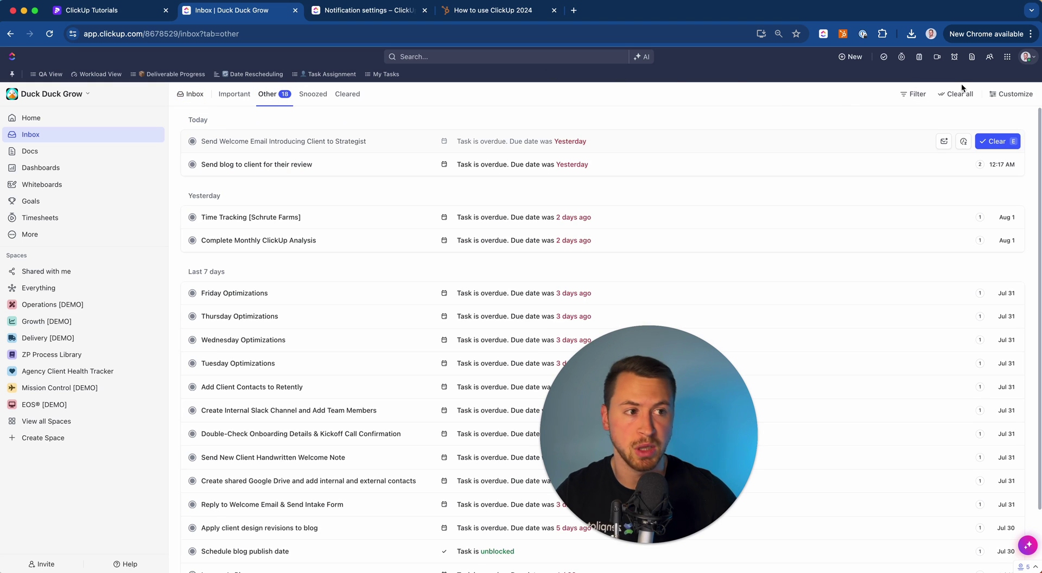
# Step: Switch the inbox display mode from fullscreen to Inline
pyautogui.click(1010, 94)
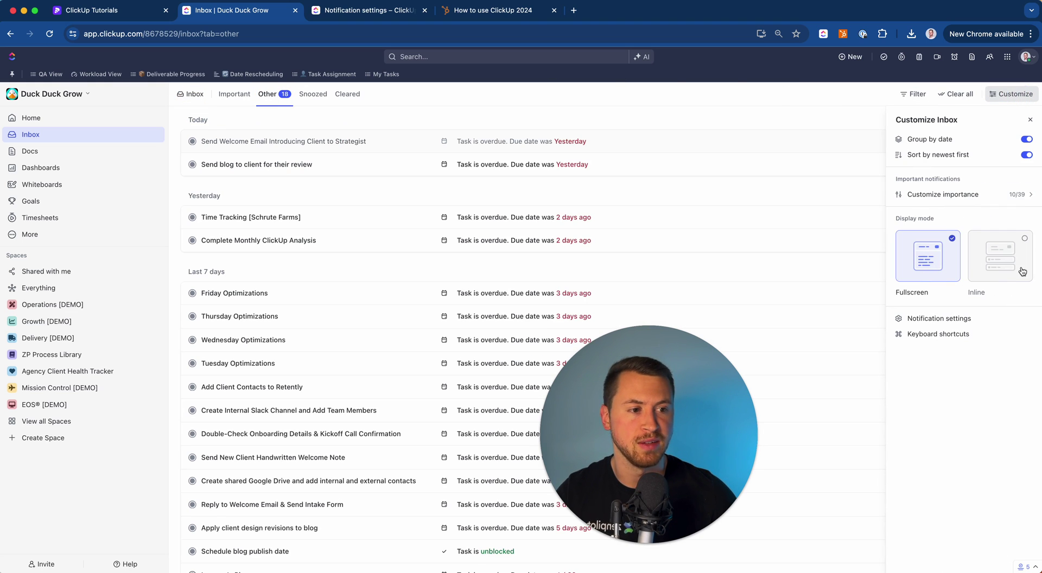
pyautogui.click(1015, 264)
pyautogui.click(1011, 94)
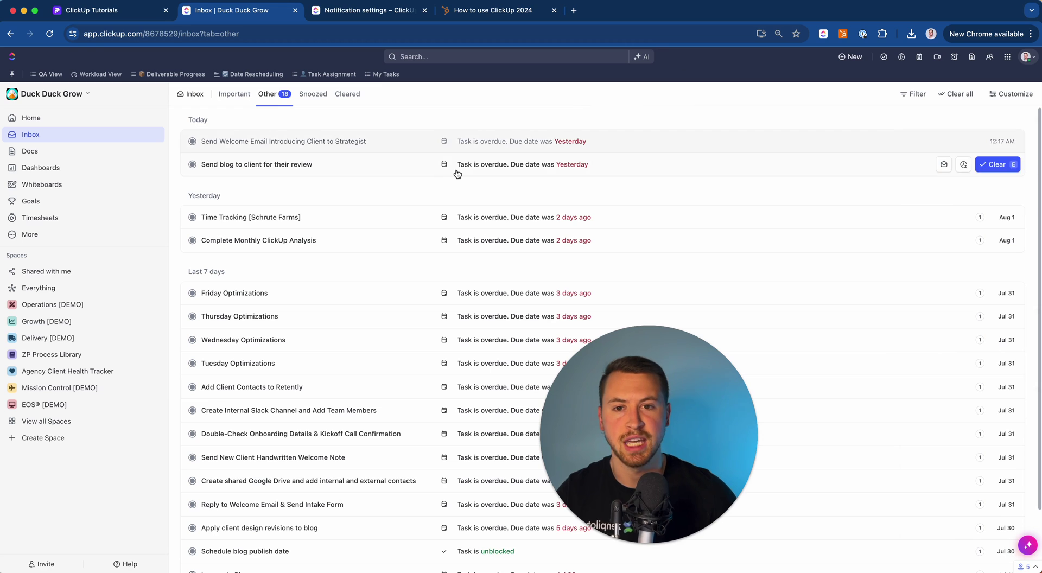
# Step: Expand the Send Welcome Email alert inline and clear it with E, dropping Other to 17
pyautogui.click(284, 144)
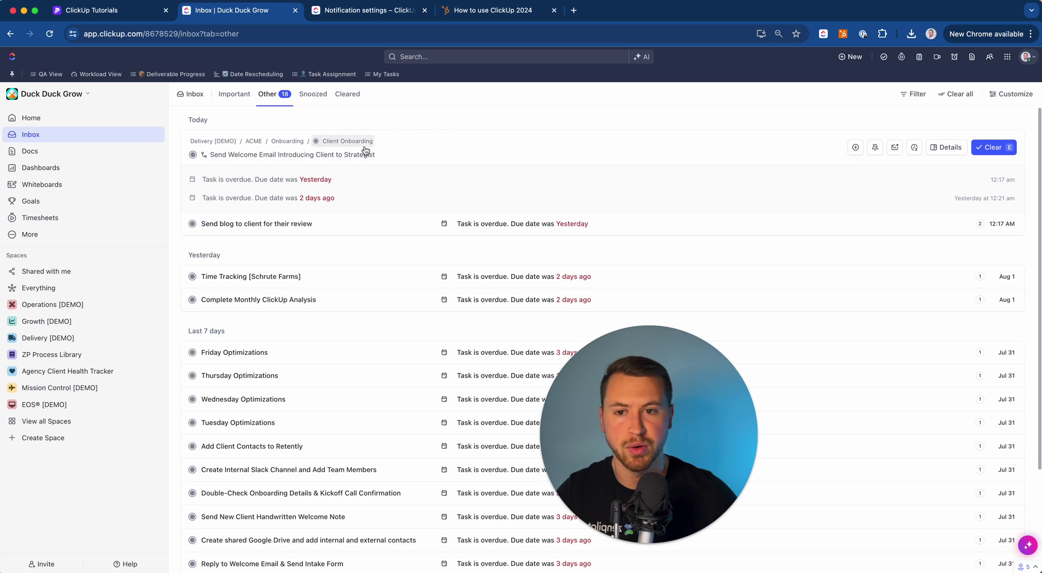
pyautogui.press('e')
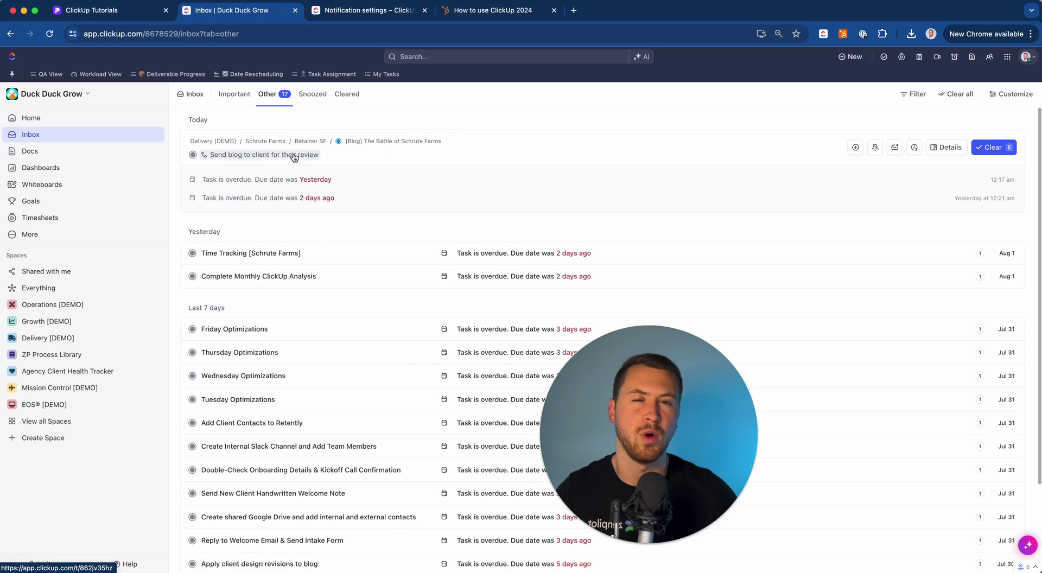
pyautogui.click(995, 93)
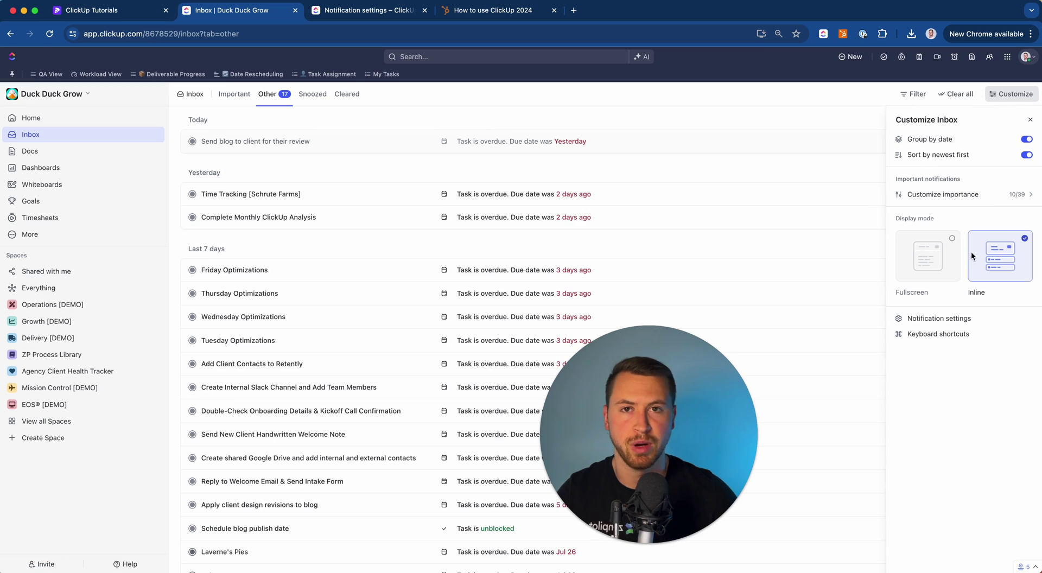
# Step: Read the Inbox keyboard shortcuts for clearing, snoozing, watching and marking unread, then close them
pyautogui.click(945, 332)
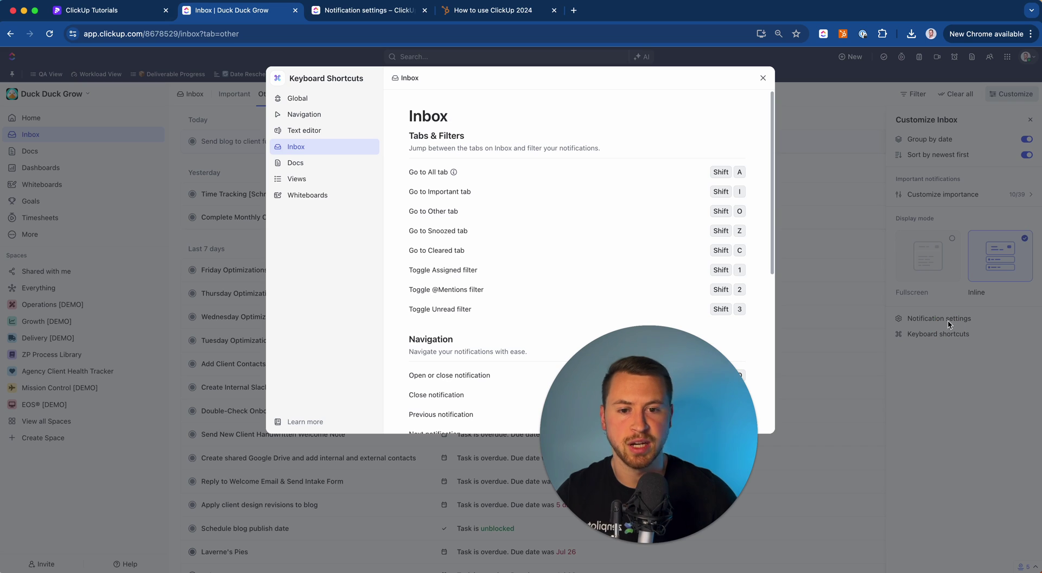
pyautogui.moveTo(632, 412); pyautogui.dragTo(904, 425)
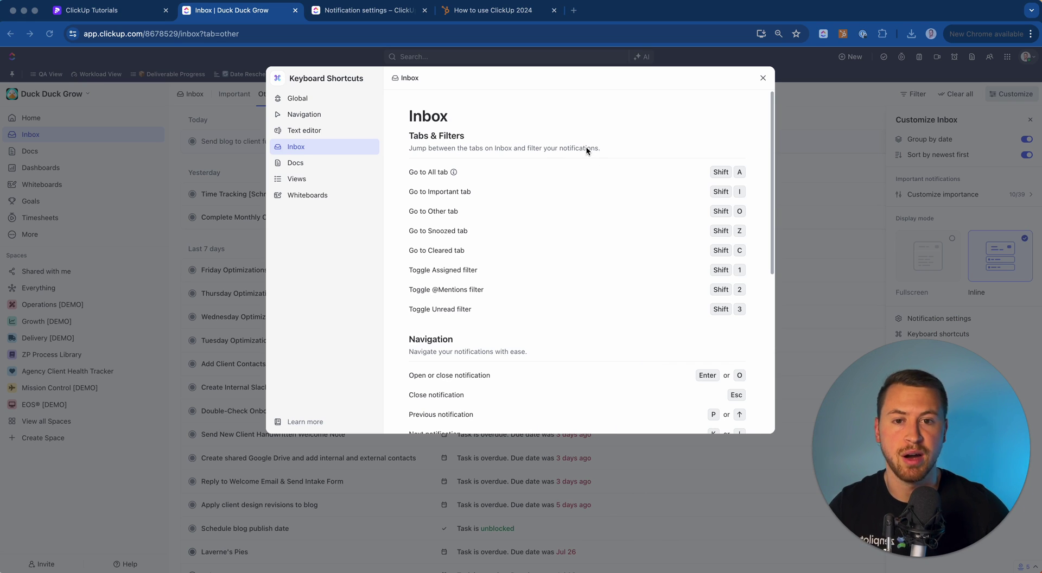
pyautogui.click(558, 144)
pyautogui.scroll(-2, 484, 169)
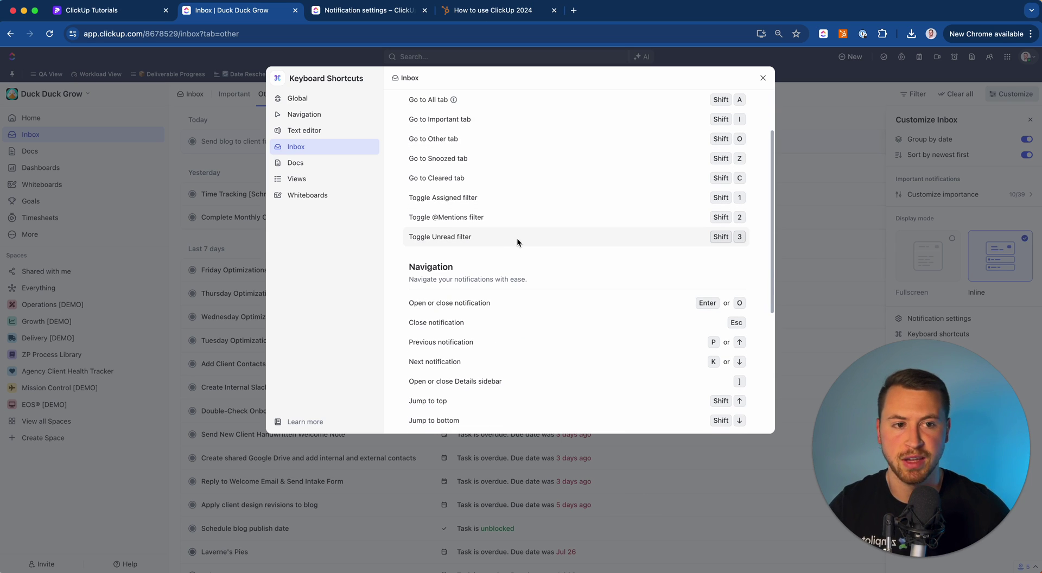
pyautogui.scroll(2, 521, 223)
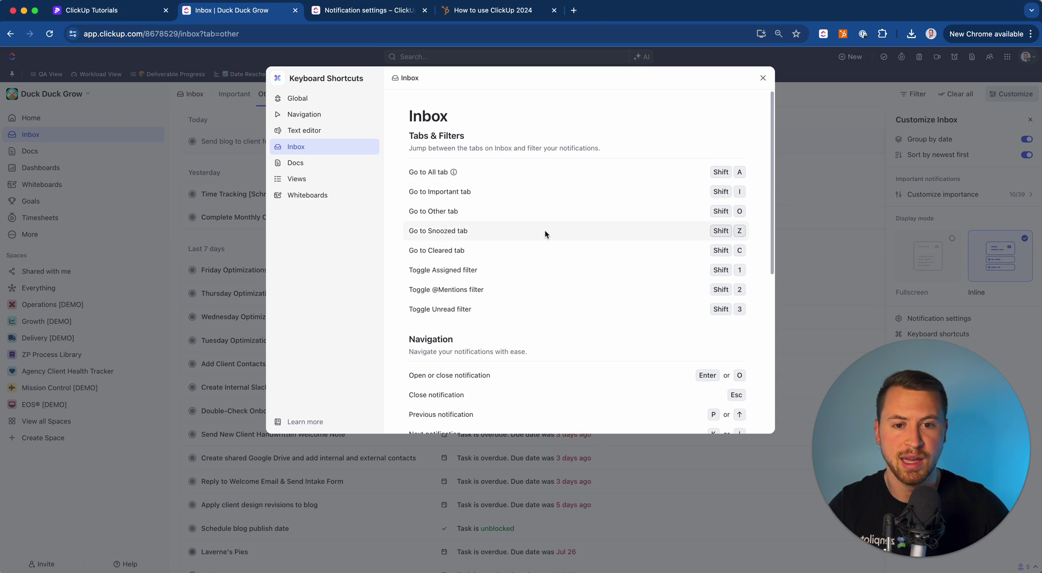
pyautogui.scroll(-5, 544, 229)
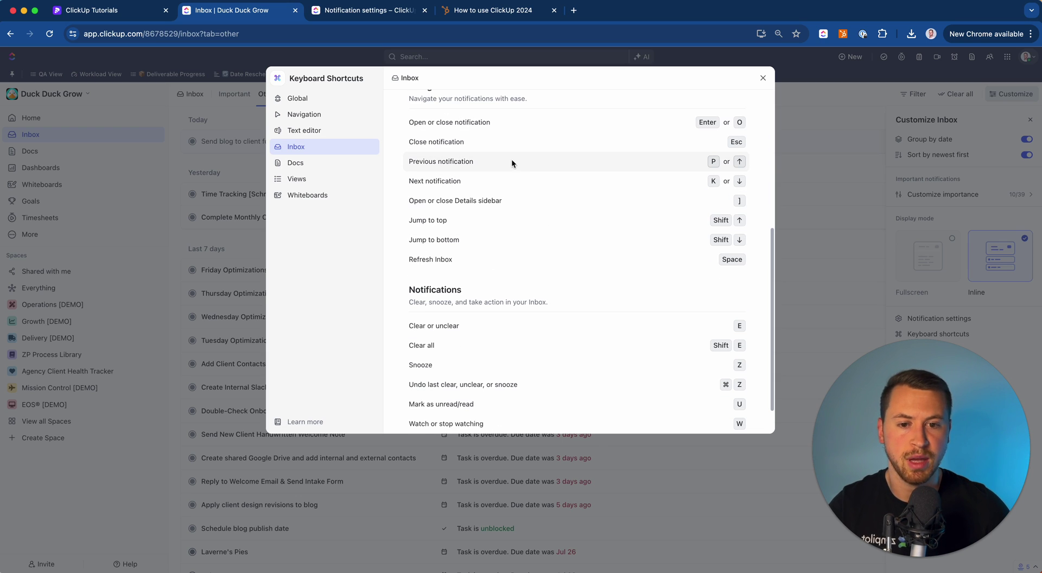
pyautogui.scroll(-1, 511, 161)
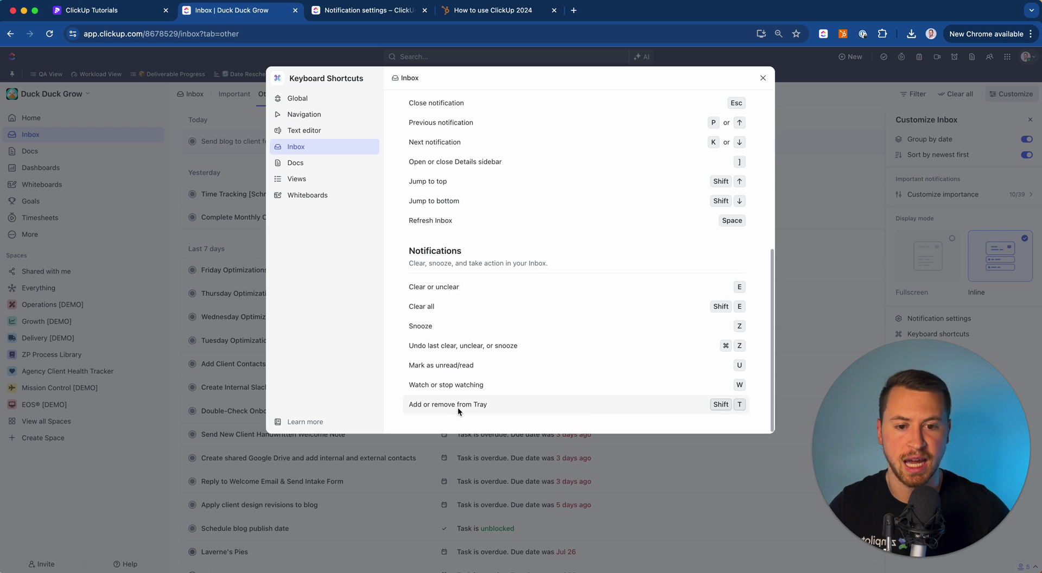
pyautogui.click(762, 80)
# Step: Open Notification Settings from Customize, also locating it in the account menu
pyautogui.click(1011, 94)
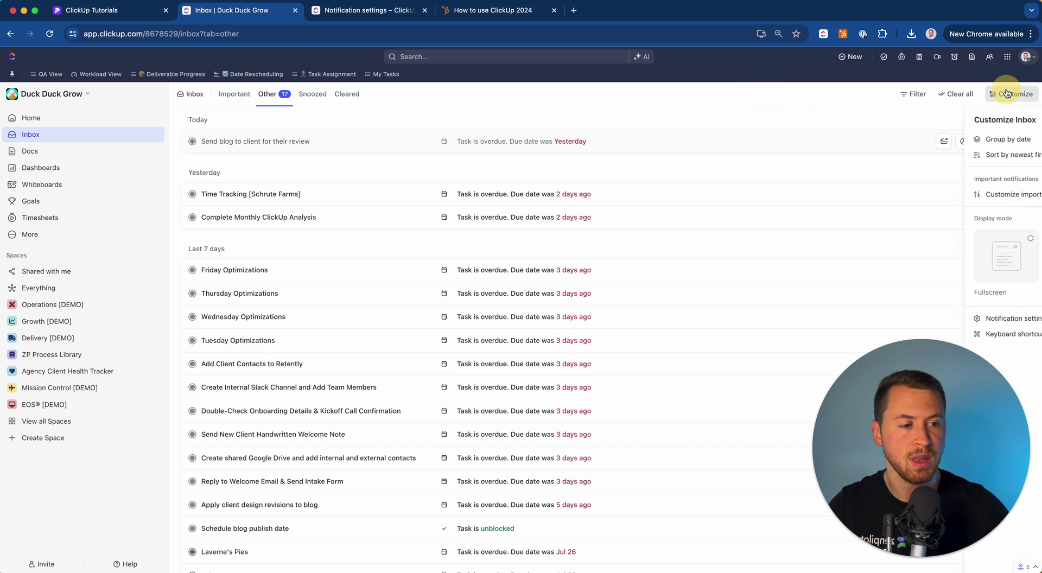
pyautogui.moveTo(975, 423); pyautogui.dragTo(816, 447)
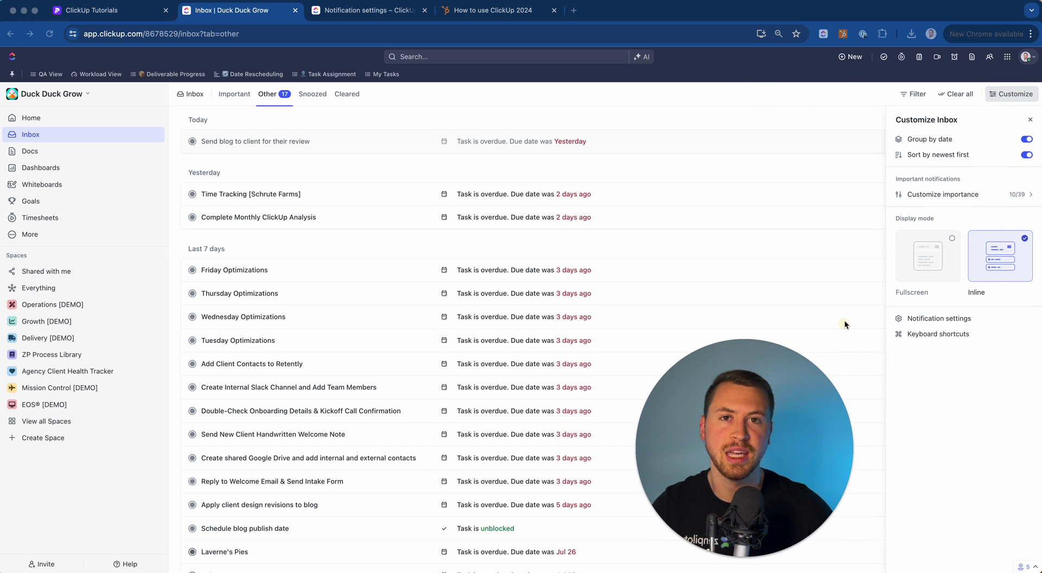
pyautogui.click(961, 319)
pyautogui.moveTo(712, 439); pyautogui.dragTo(887, 440)
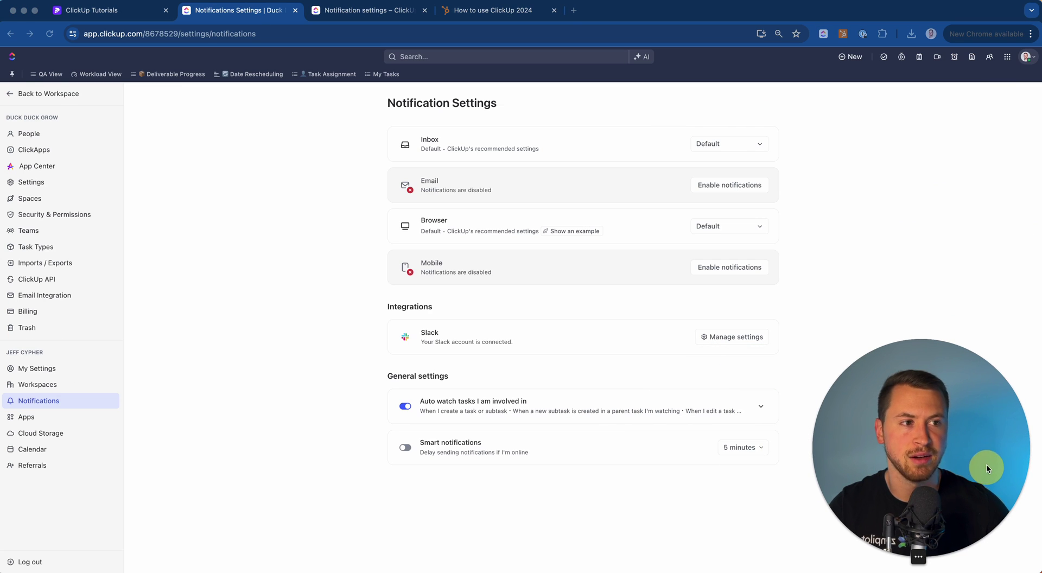
pyautogui.click(1025, 59)
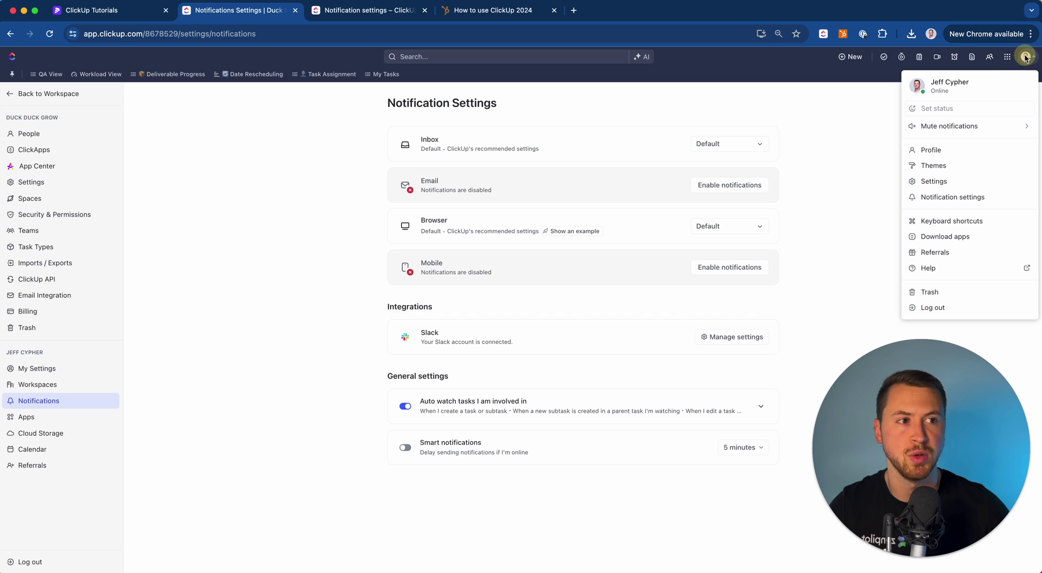
pyautogui.click(951, 199)
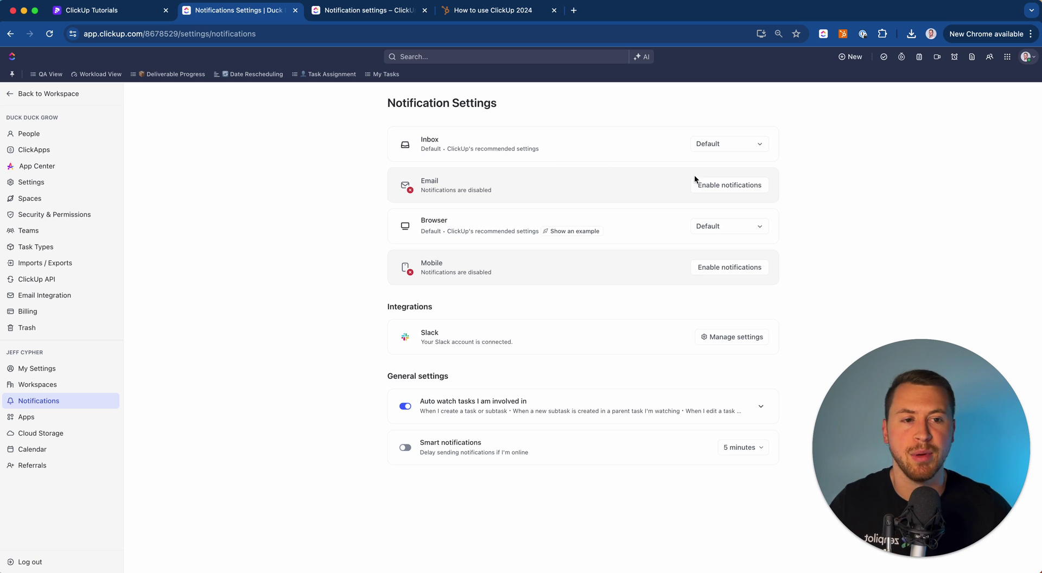
pyautogui.click(732, 145)
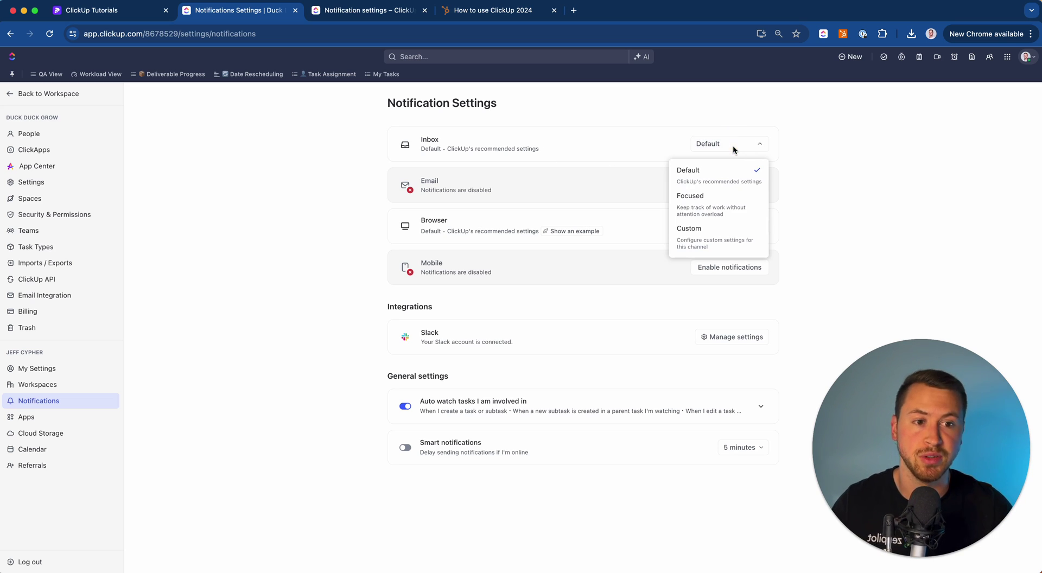
pyautogui.click(720, 241)
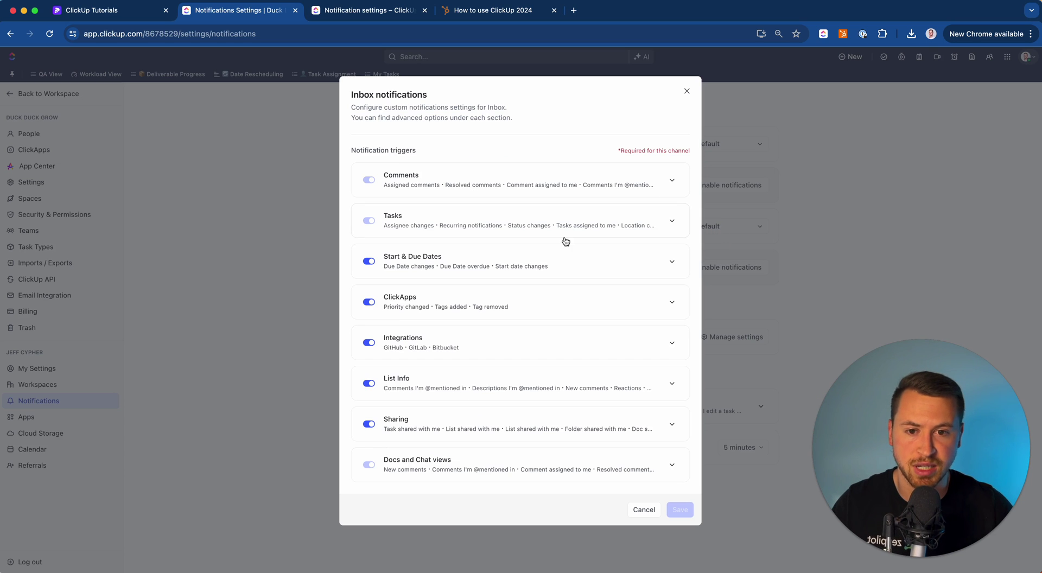
pyautogui.click(687, 92)
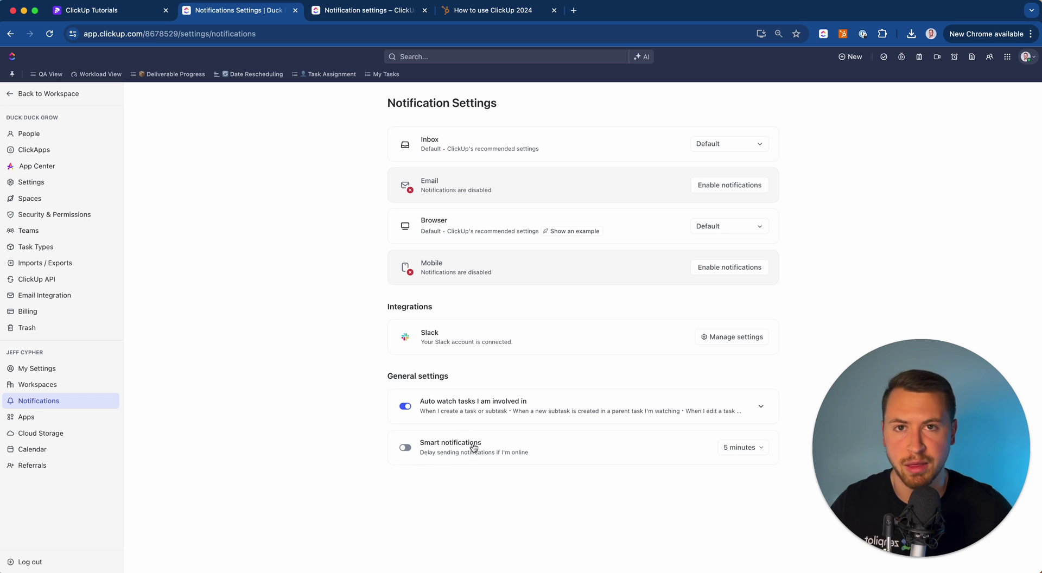
# Step: Keep the smart notifications delay at 5 minutes and collapse the auto-watch task options
pyautogui.click(736, 451)
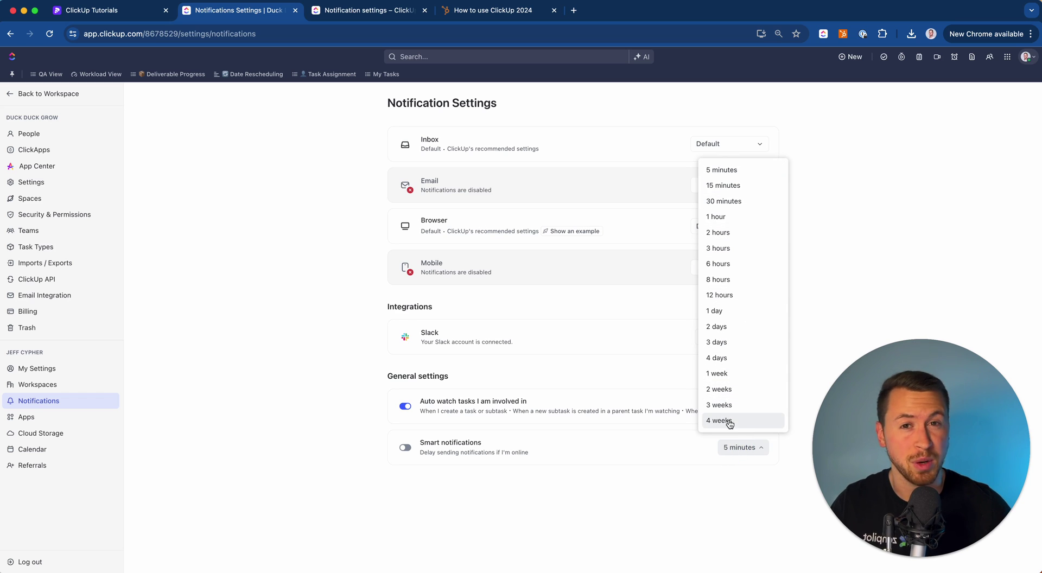
pyautogui.click(735, 183)
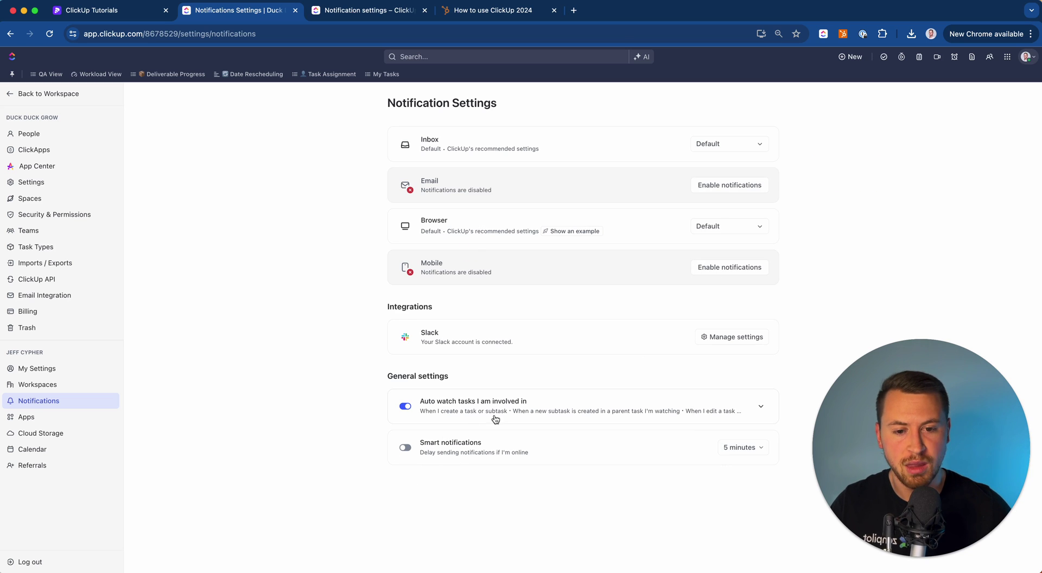
pyautogui.click(661, 406)
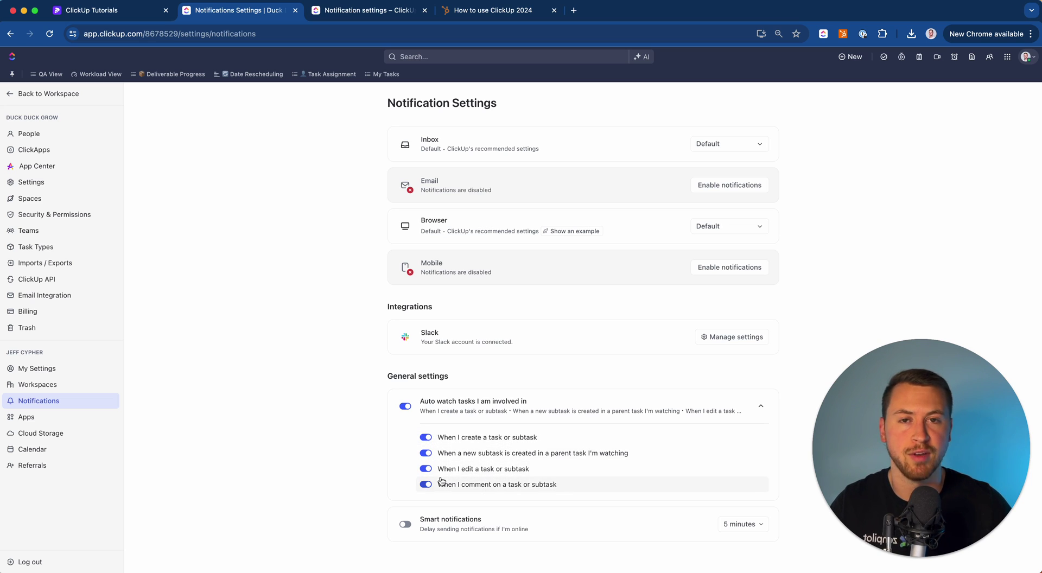
pyautogui.click(760, 407)
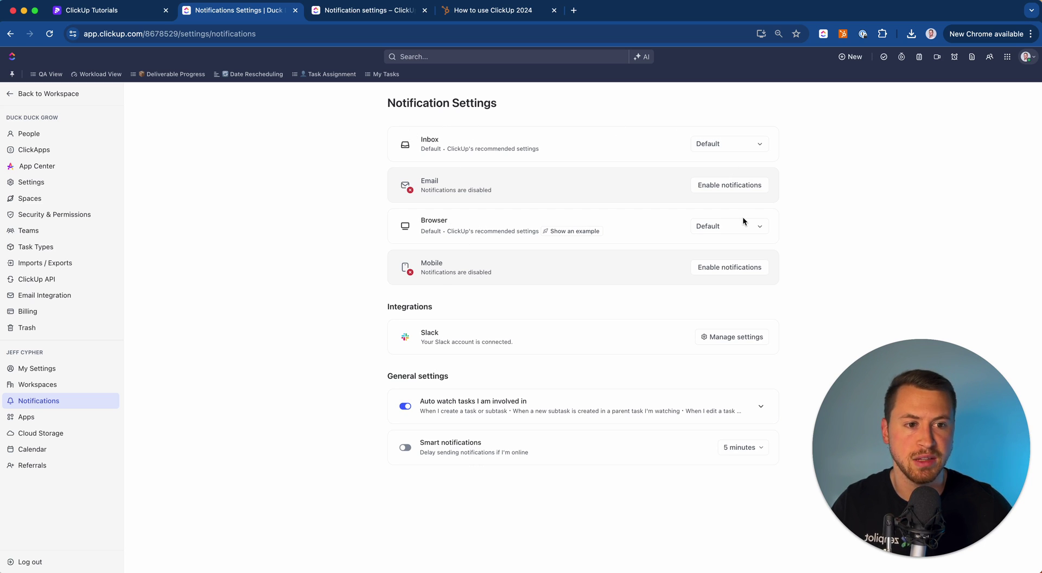
# Step: Check the Inbox notification preset choices, then bring up the Help Center notification settings article
pyautogui.click(749, 150)
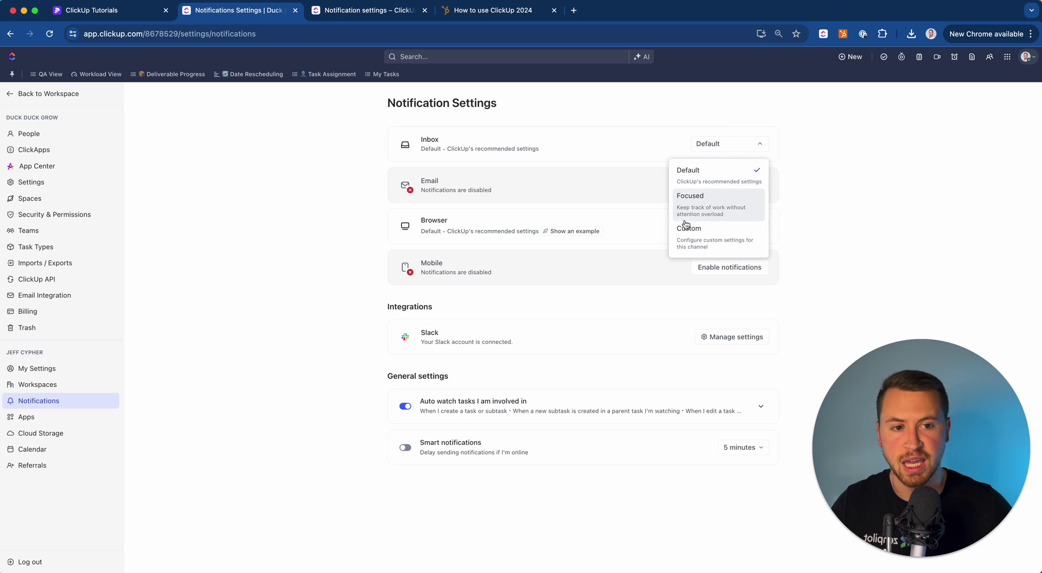
pyautogui.click(814, 216)
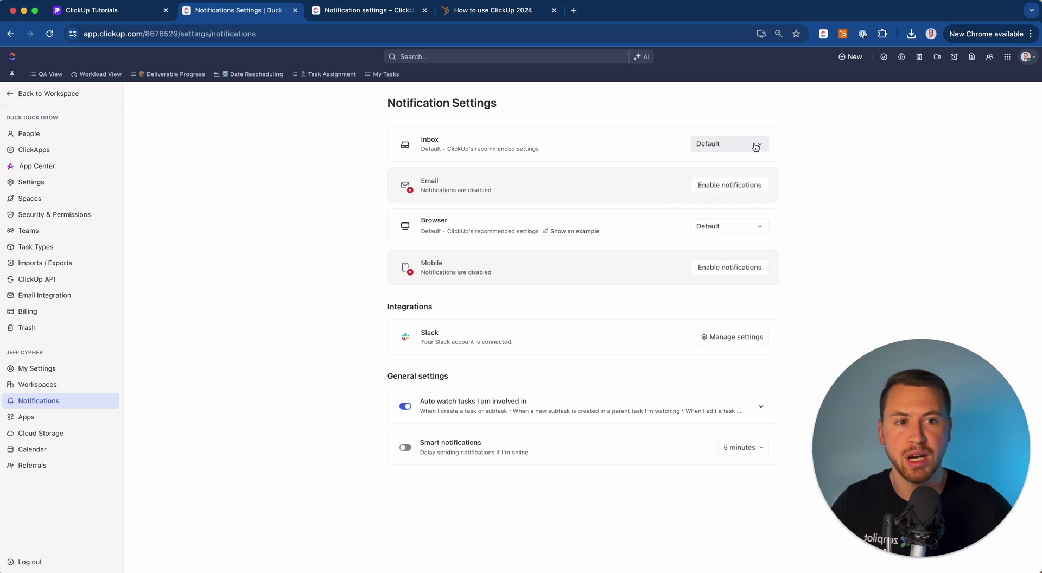
pyautogui.click(741, 147)
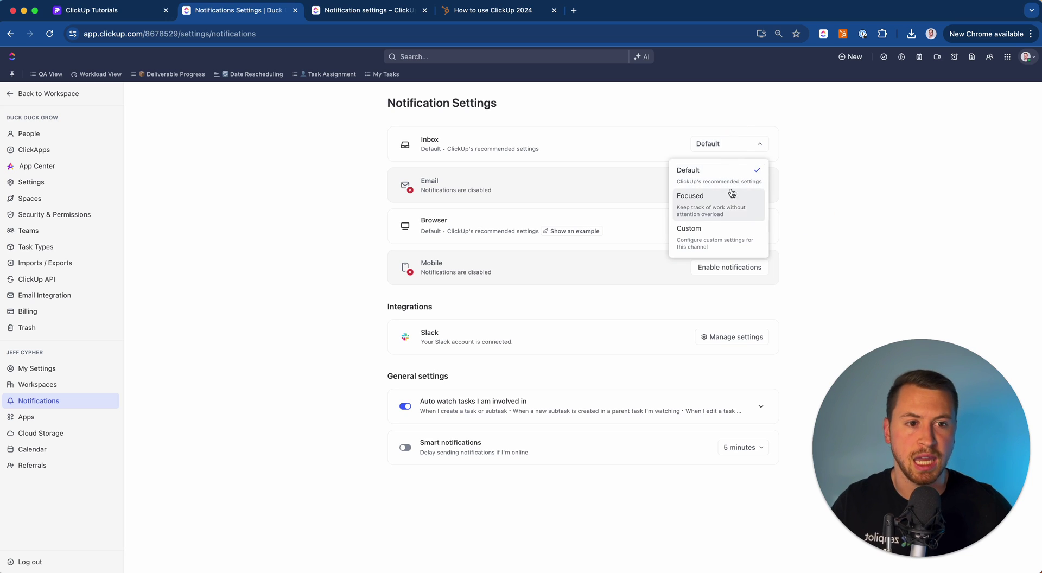
pyautogui.click(356, 15)
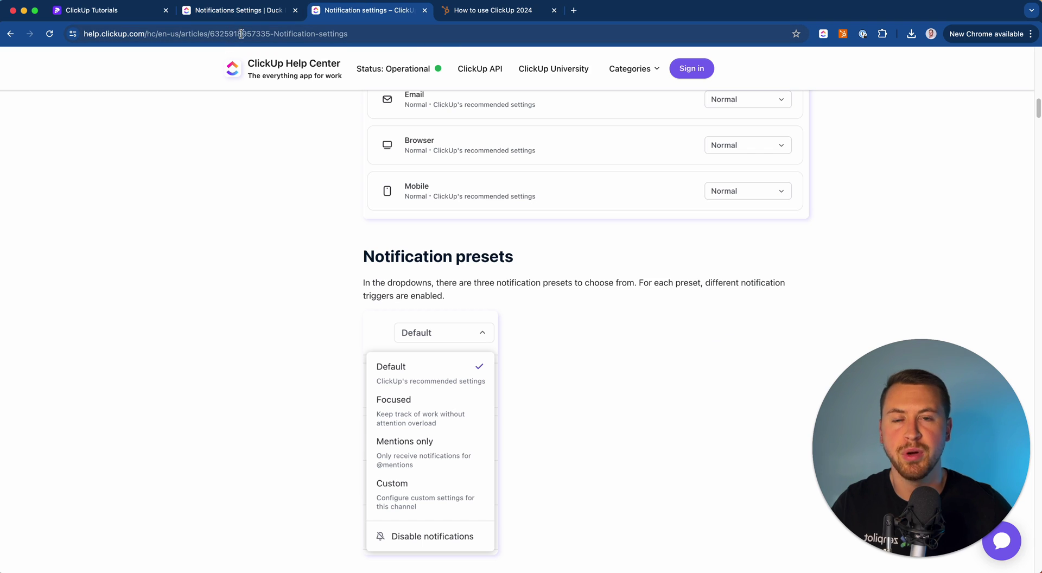
# Step: Read the Default preset's Inbox triggers in the article, then return to Notification Settings
pyautogui.scroll(10, 451, 163)
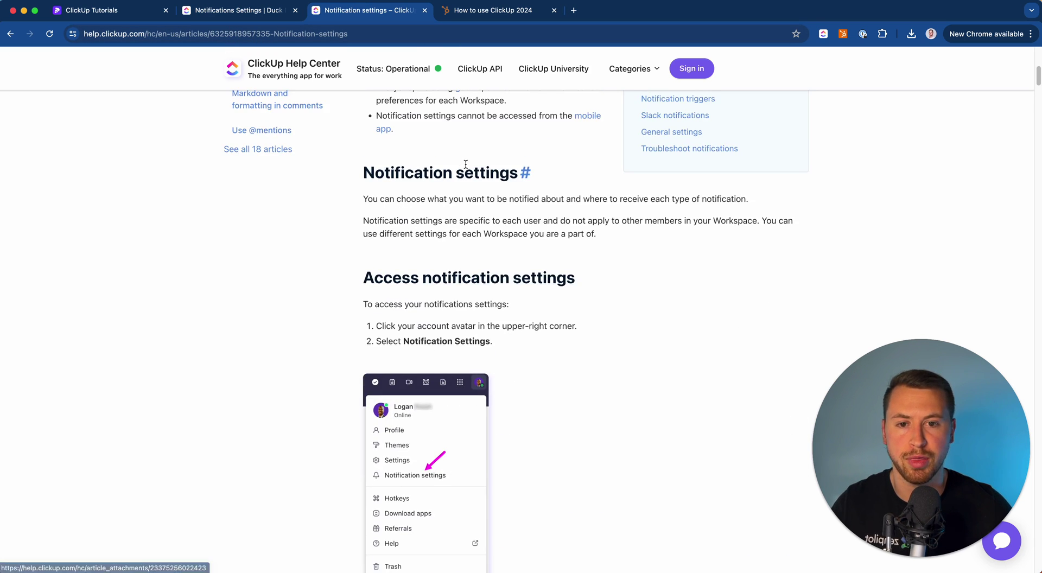
pyautogui.scroll(-8, 472, 179)
pyautogui.scroll(-12, 477, 187)
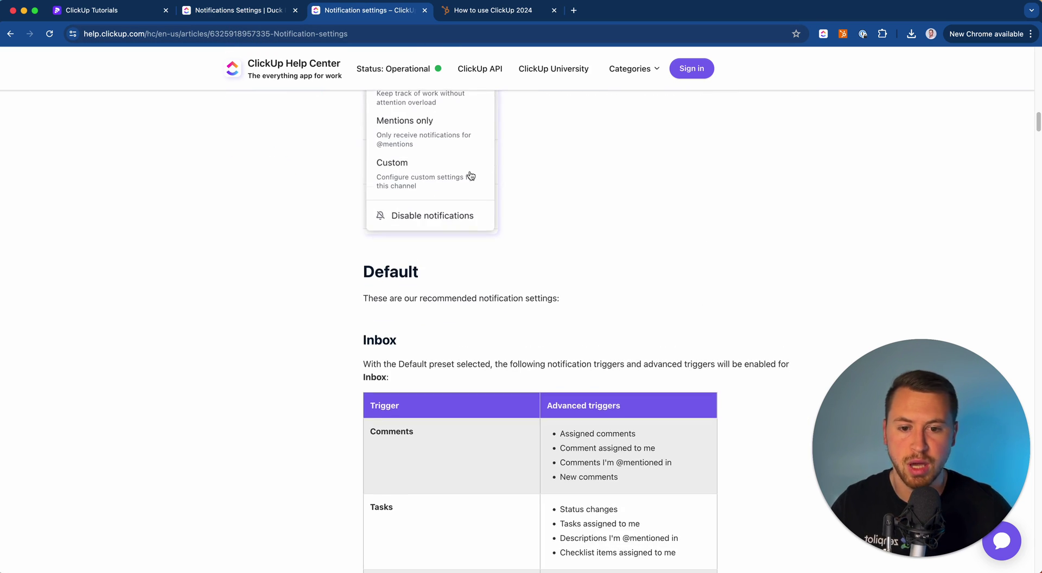
pyautogui.scroll(-5, 634, 318)
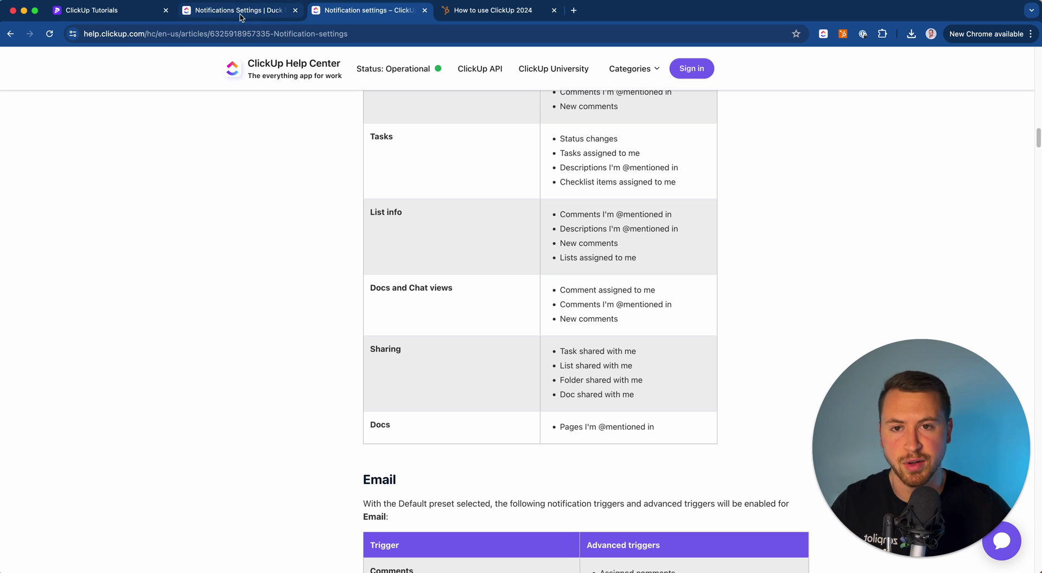
pyautogui.click(270, 12)
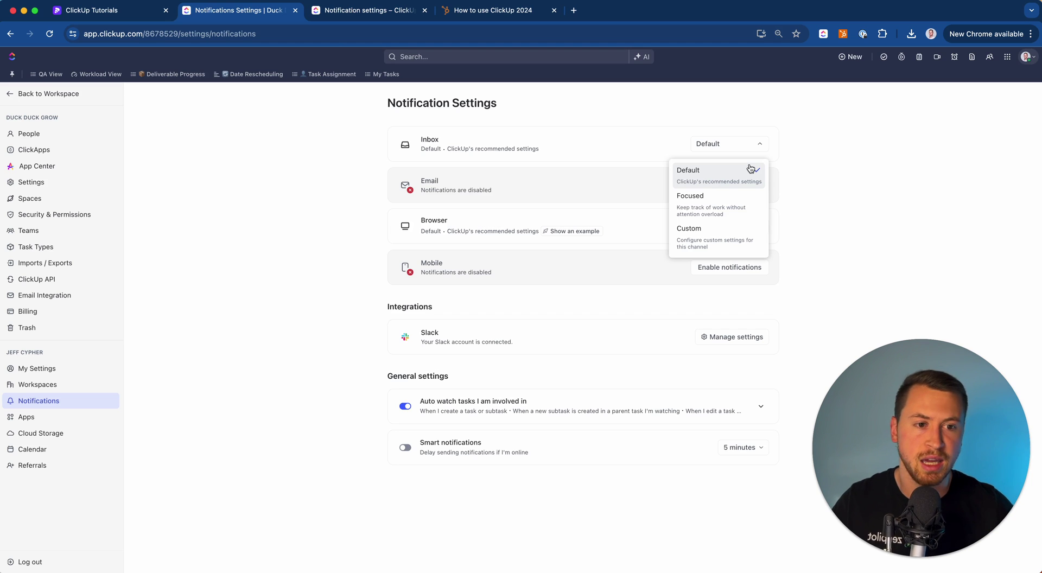
# Step: Preview the Custom Inbox triggers, cancel without saving, and leave Inbox on Default
pyautogui.click(730, 245)
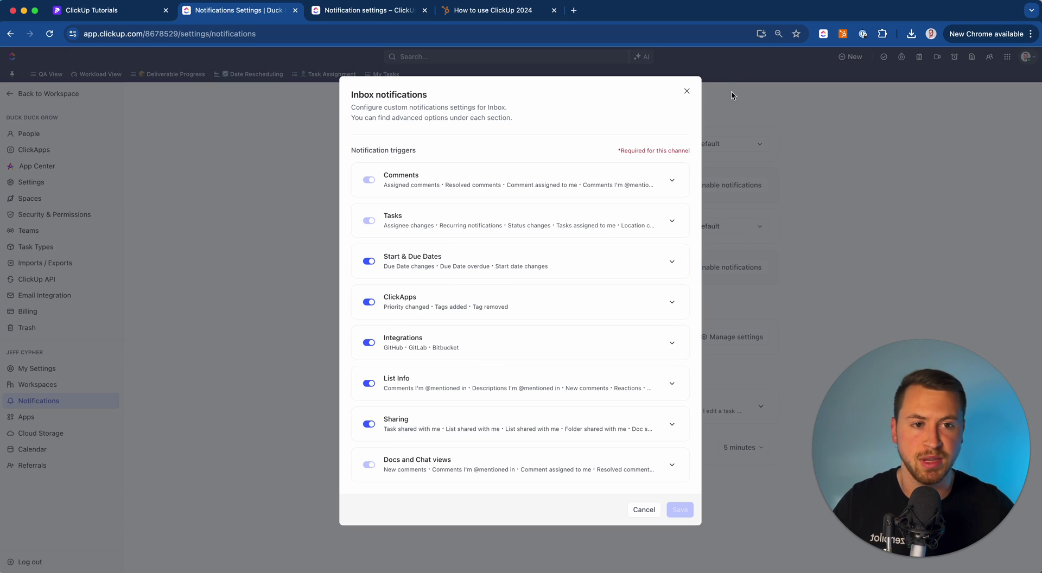
pyautogui.click(687, 91)
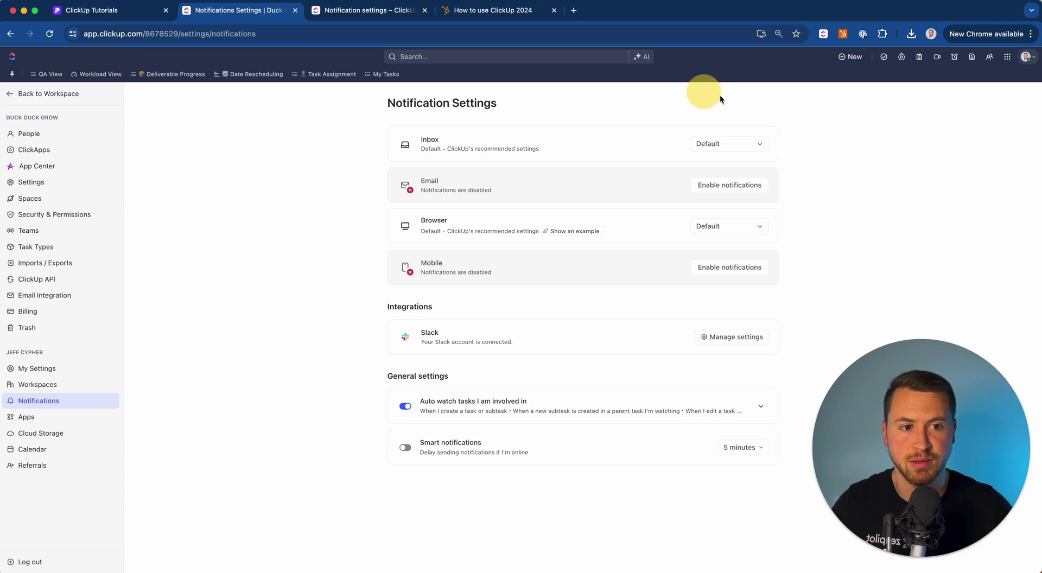
pyautogui.click(732, 144)
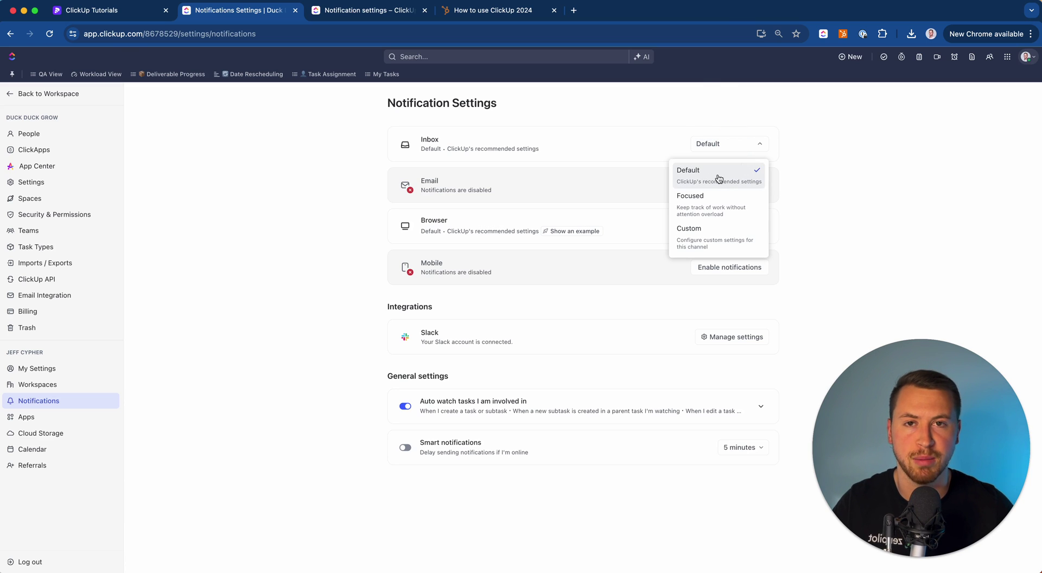
pyautogui.click(869, 151)
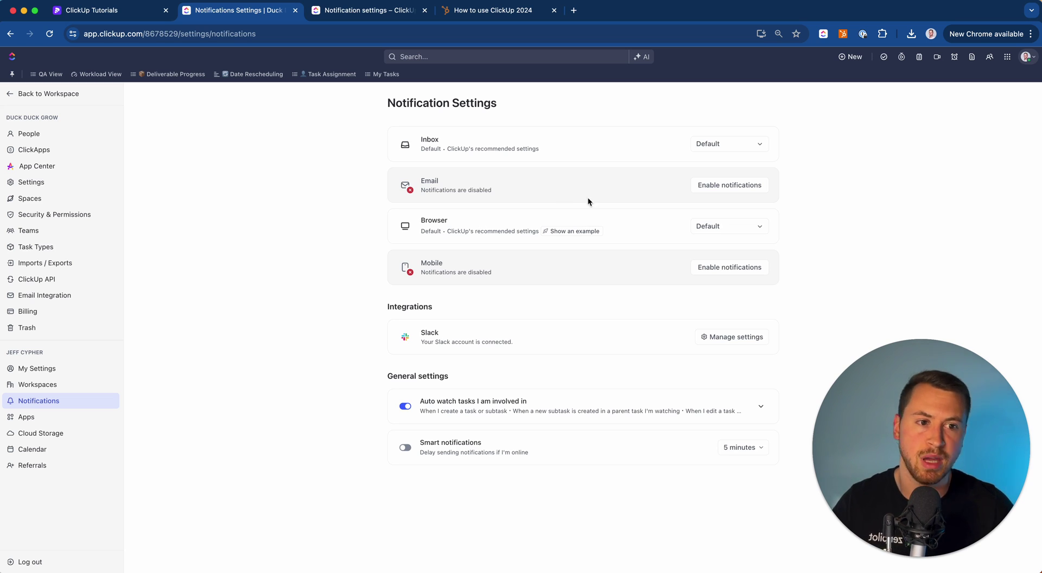
# Step: Turn email notifications on, then set the Email preset to Disable notifications
pyautogui.click(759, 185)
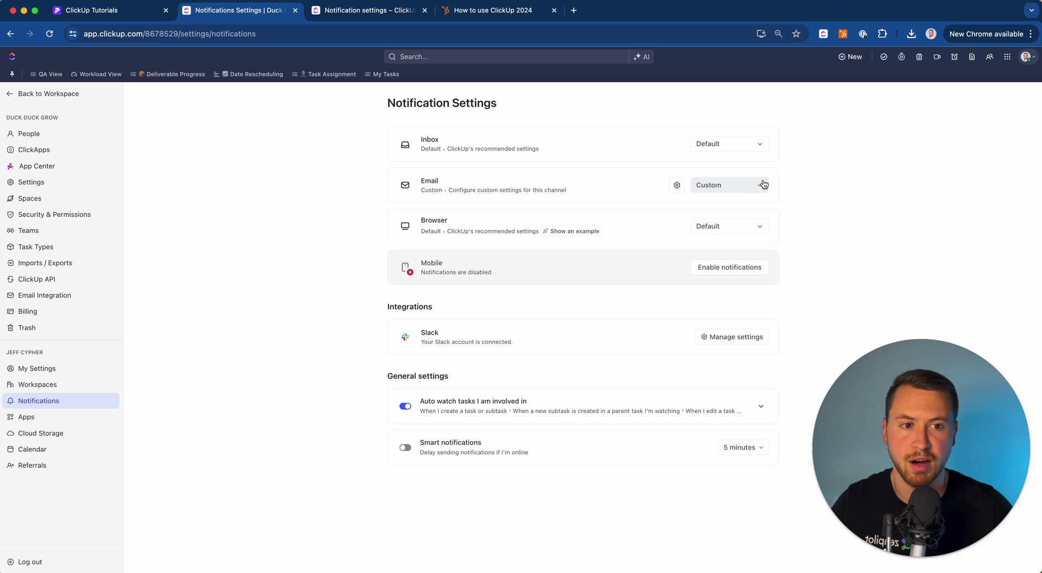
pyautogui.click(722, 187)
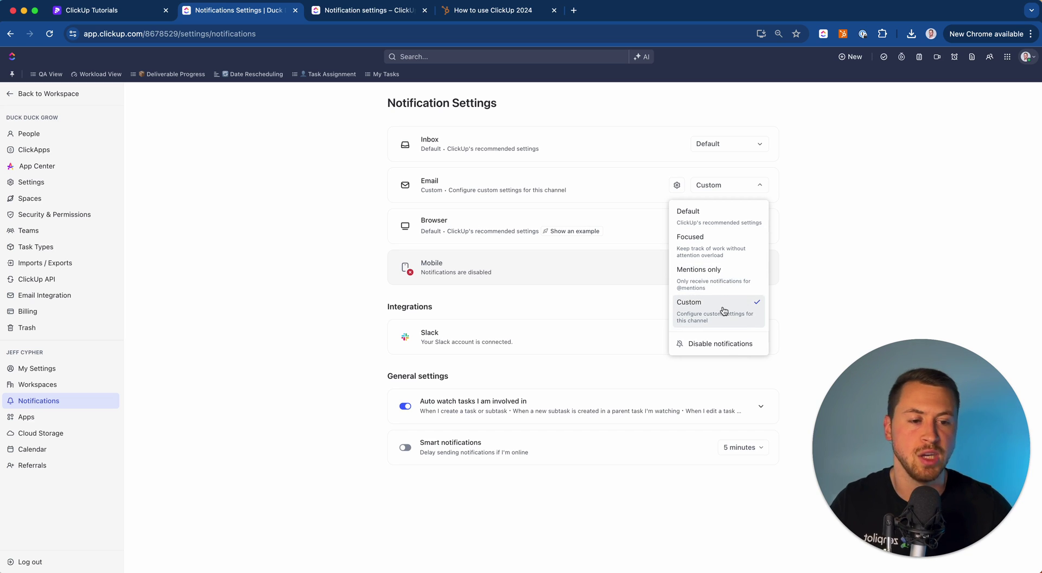
pyautogui.click(716, 347)
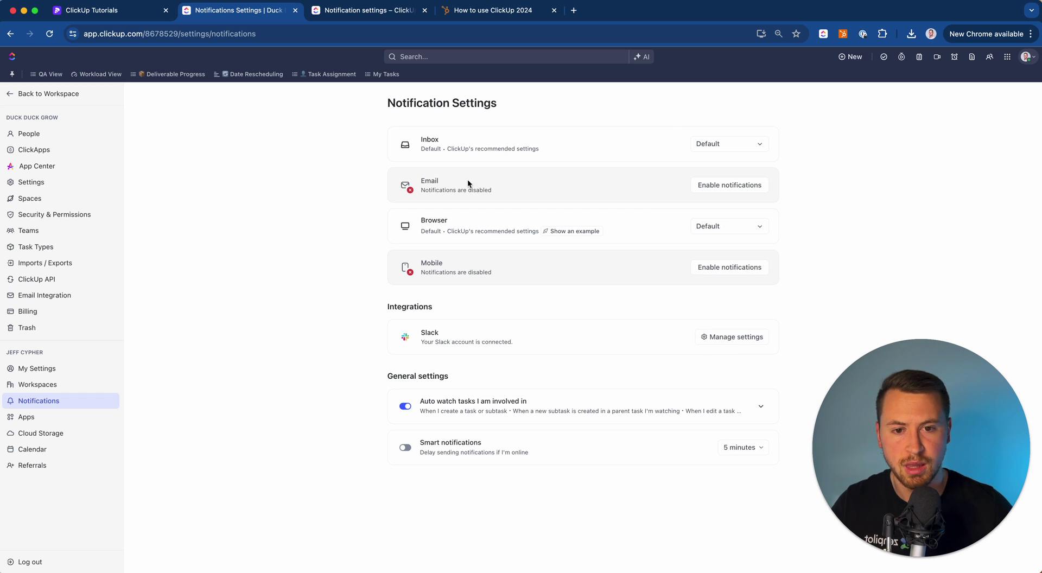
pyautogui.click(734, 222)
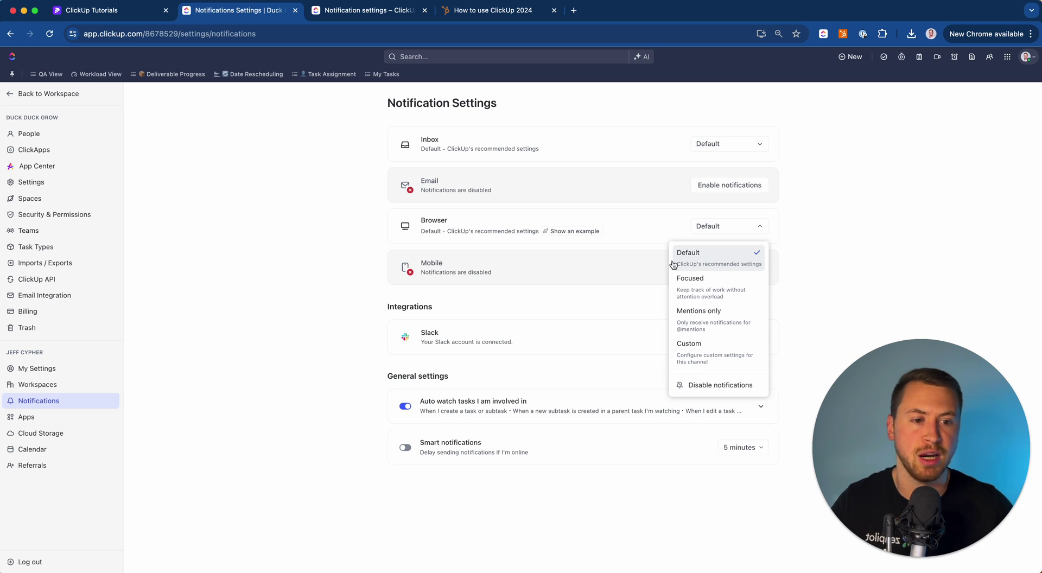
pyautogui.click(814, 233)
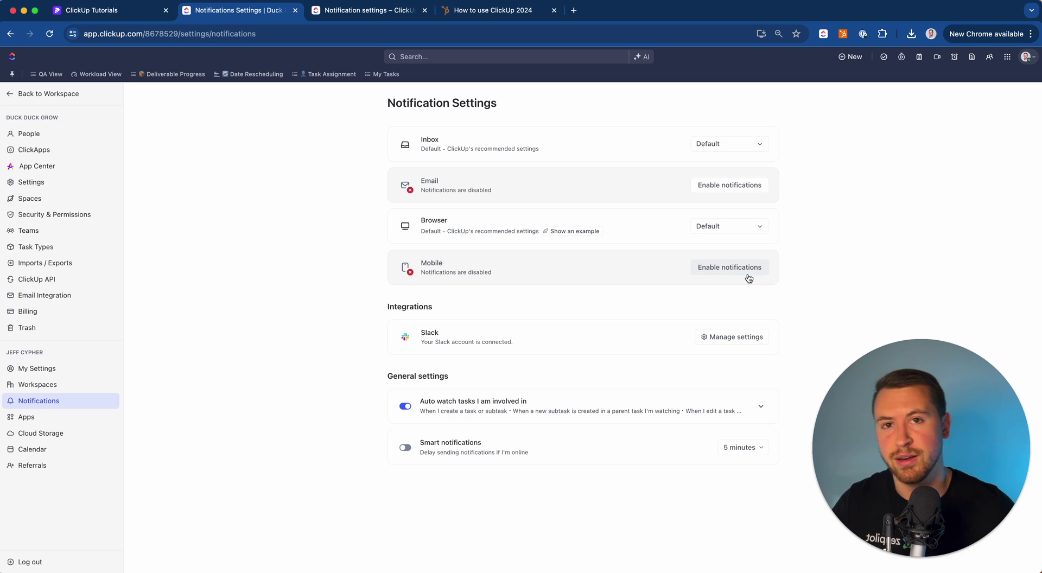
pyautogui.click(912, 146)
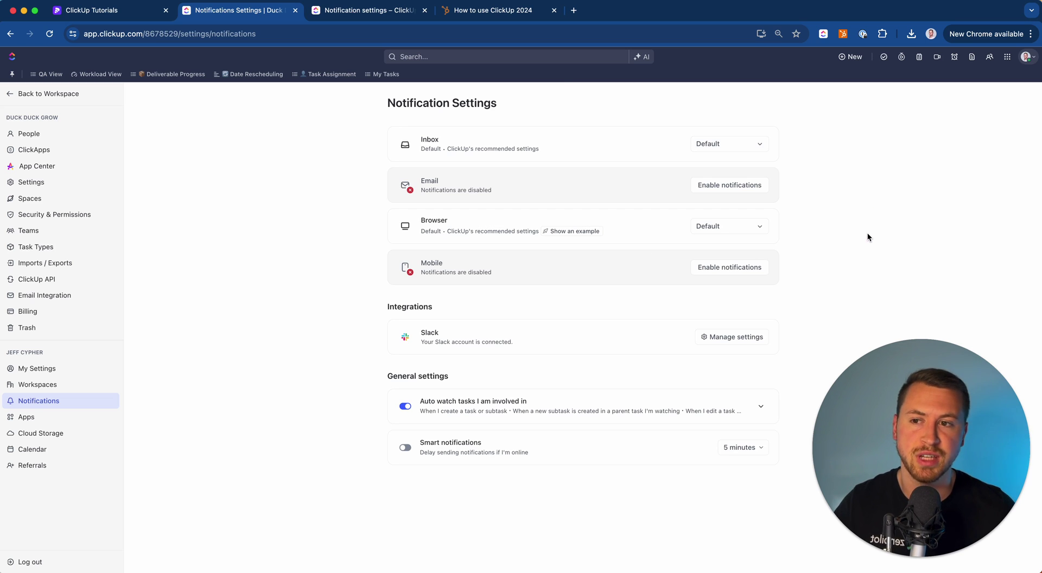
# Step: Return to the workspace from settings and open the Inbox's Important notifications
pyautogui.click(17, 95)
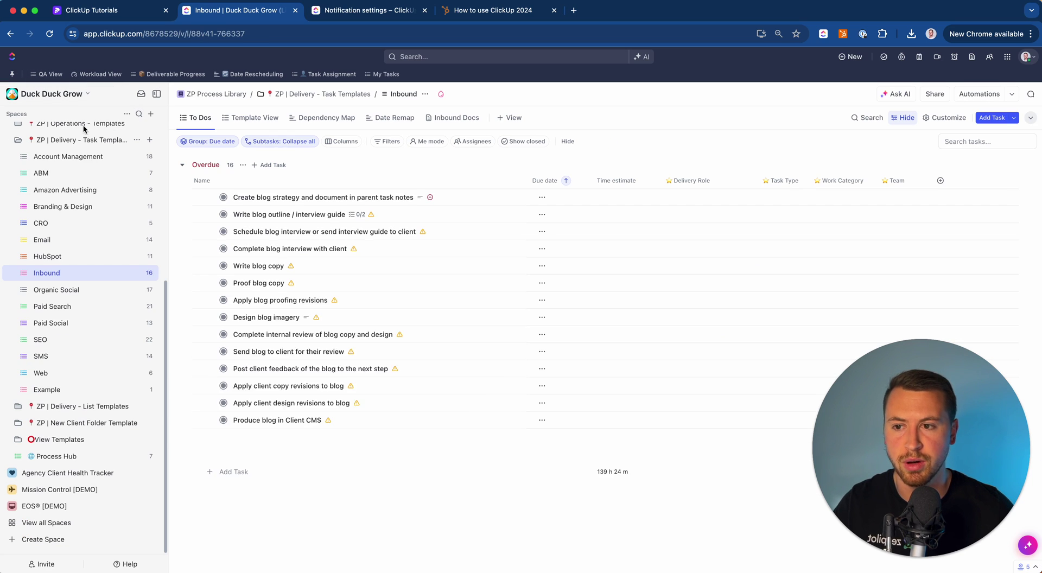
pyautogui.click(52, 135)
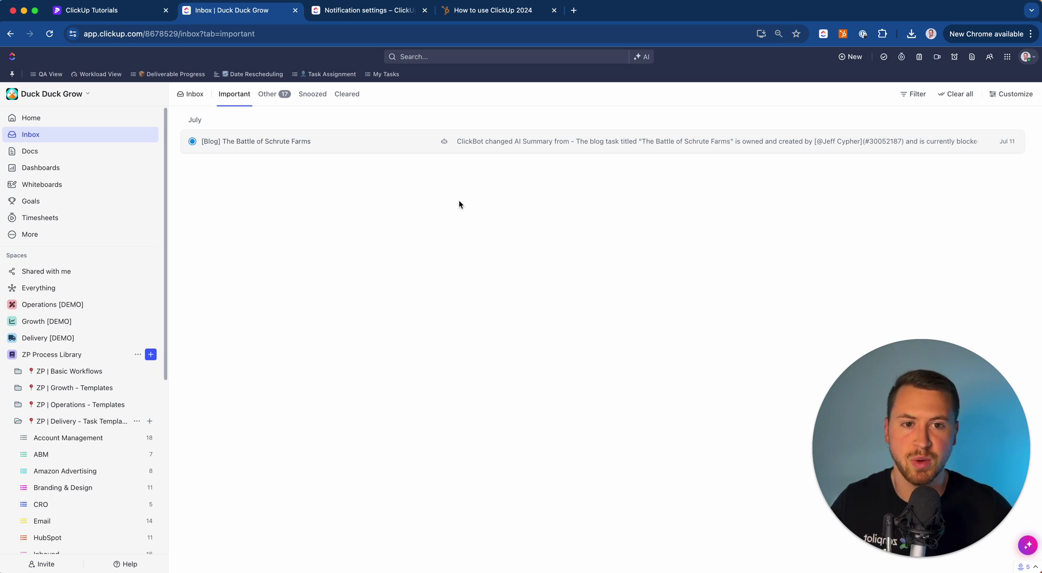
# Step: Expand The Battle of Schrute Farms notification, like the latest comment, and reply 'Thanks!'
pyautogui.click(260, 144)
pyautogui.scroll(-10, 363, 178)
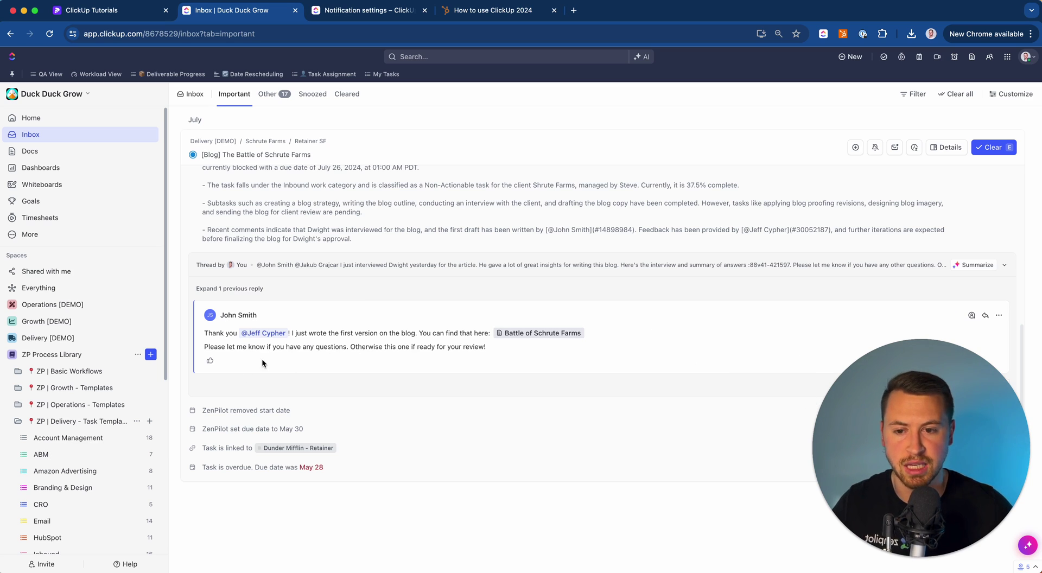
pyautogui.click(215, 362)
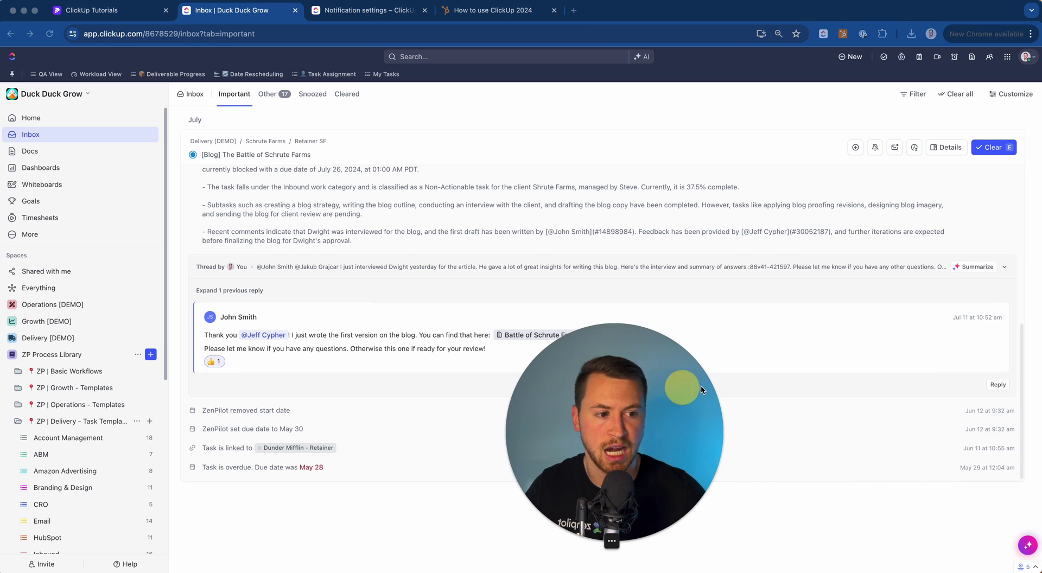
pyautogui.click(997, 384)
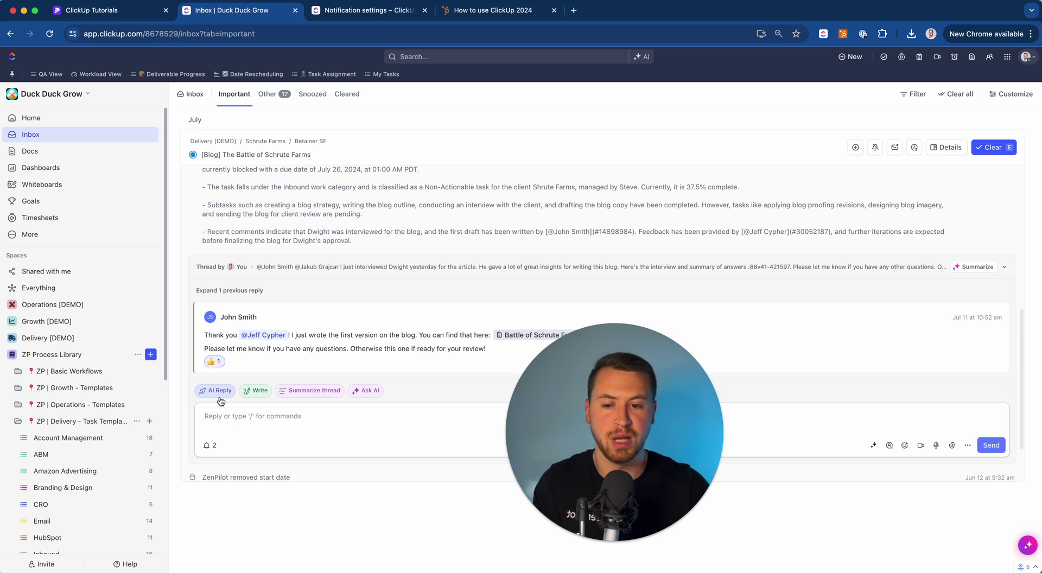
pyautogui.write('Thanks!')
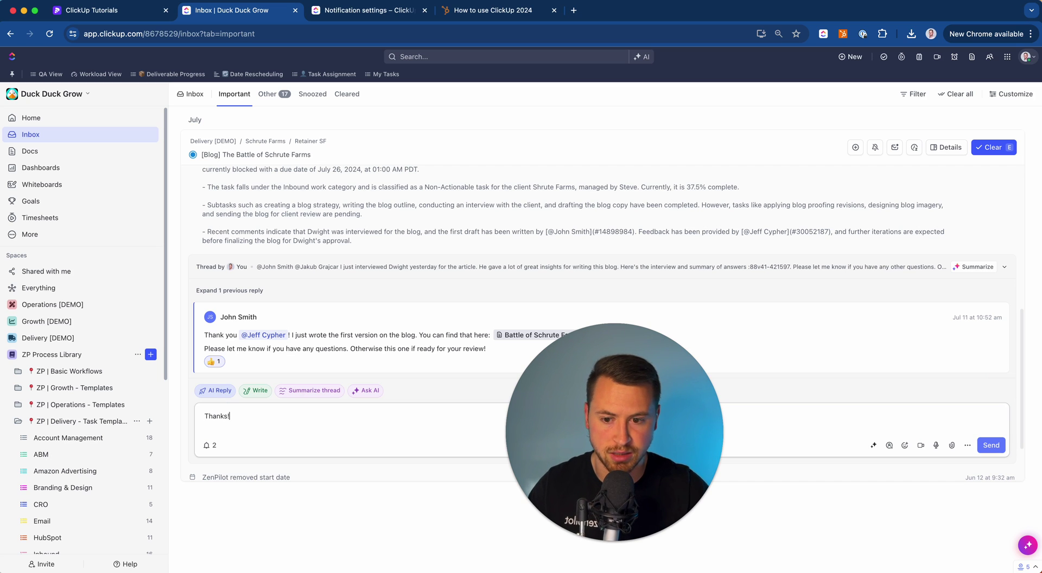
pyautogui.press('Return')
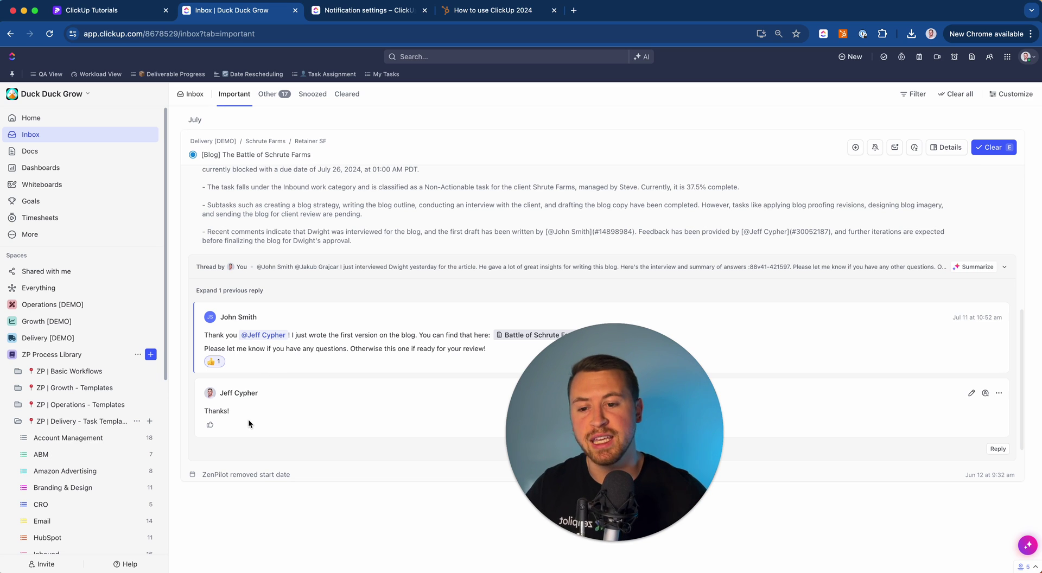
pyautogui.moveTo(616, 454); pyautogui.dragTo(920, 476)
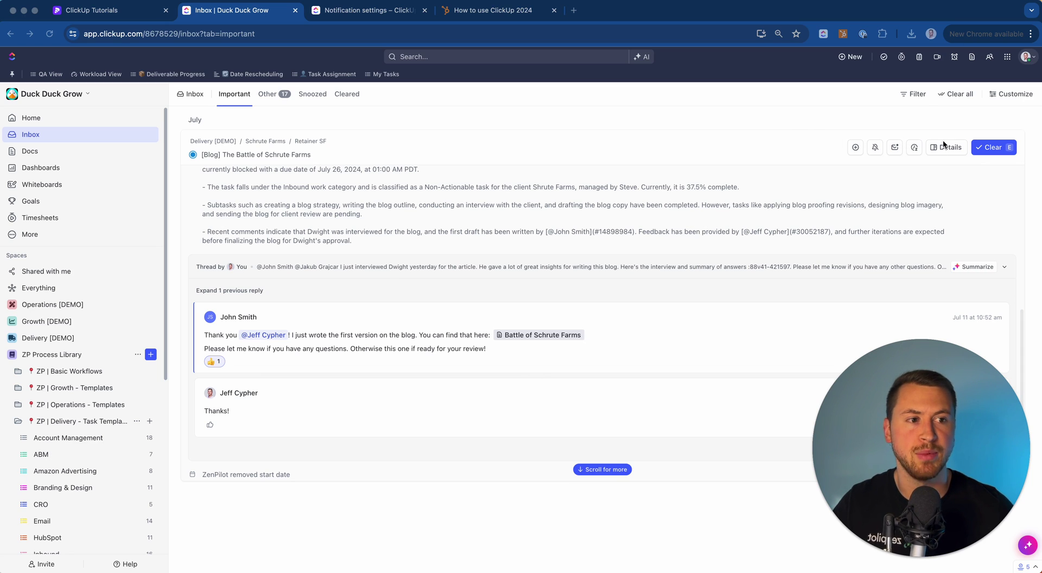
# Step: Open the blog task's details beside the inbox and show the first comment's replies in Activity
pyautogui.click(900, 132)
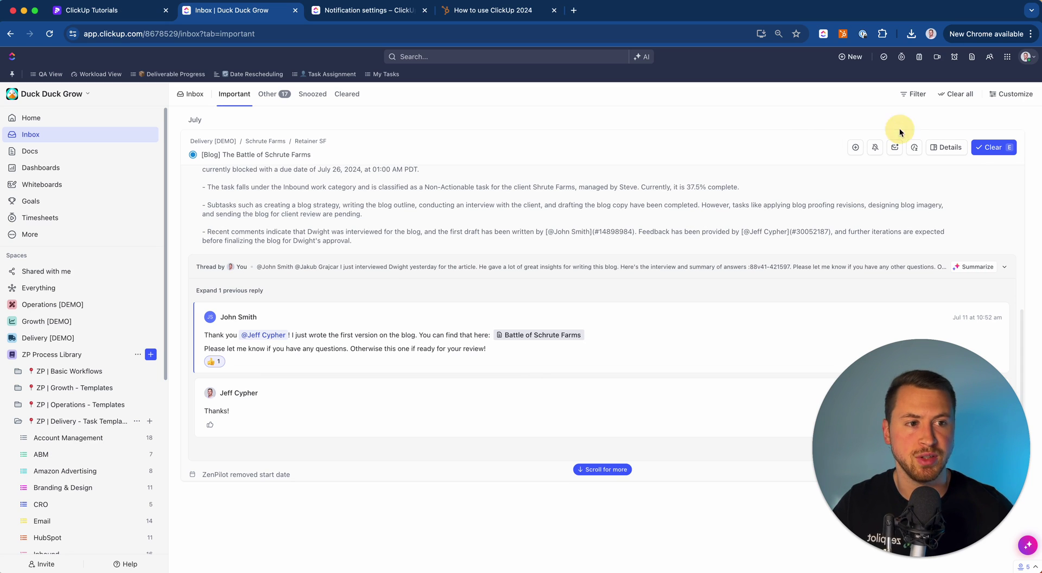
pyautogui.click(945, 148)
pyautogui.moveTo(932, 435); pyautogui.dragTo(131, 469)
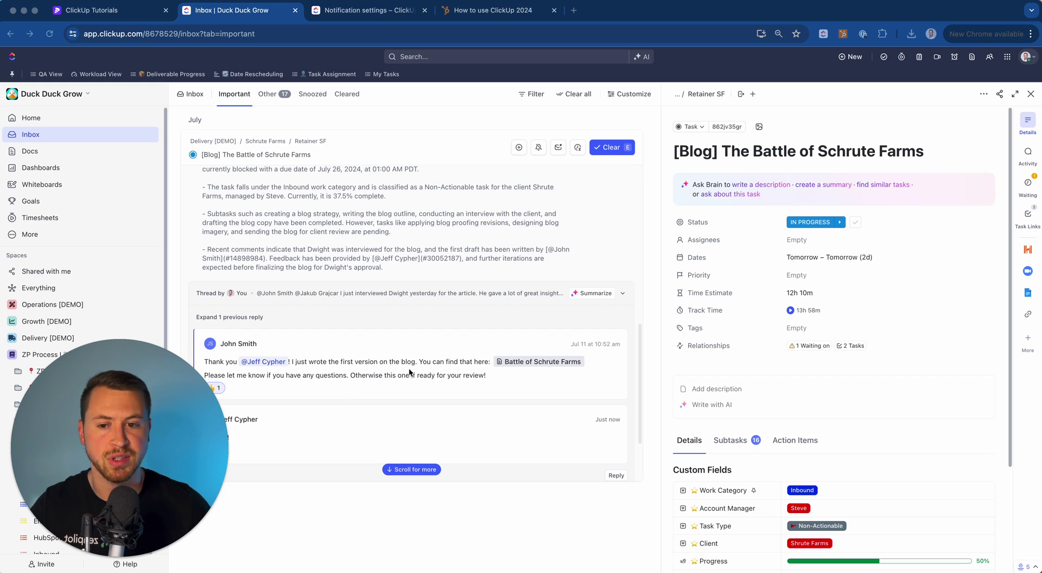
pyautogui.click(1030, 160)
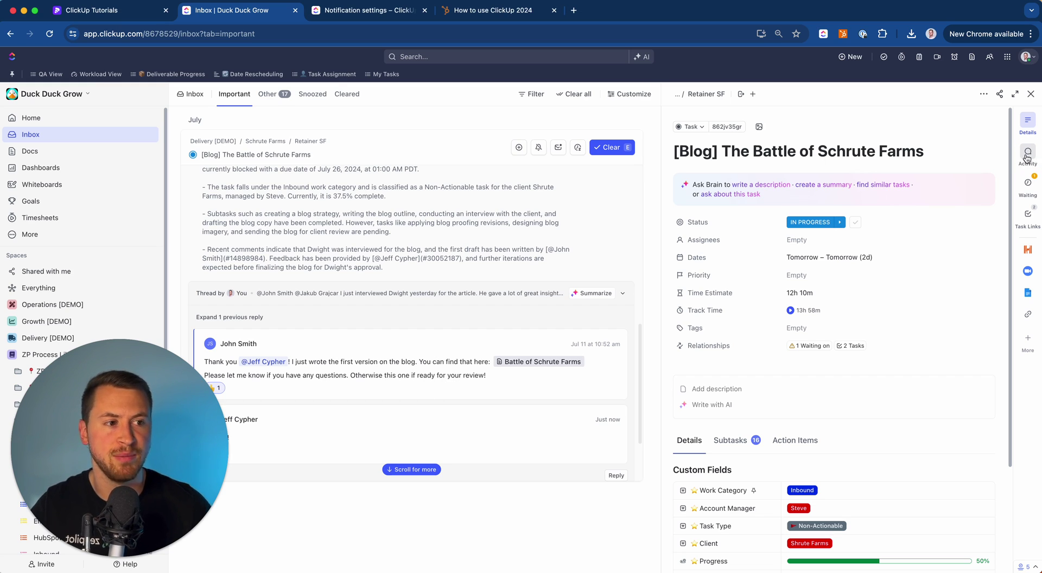
pyautogui.click(1027, 158)
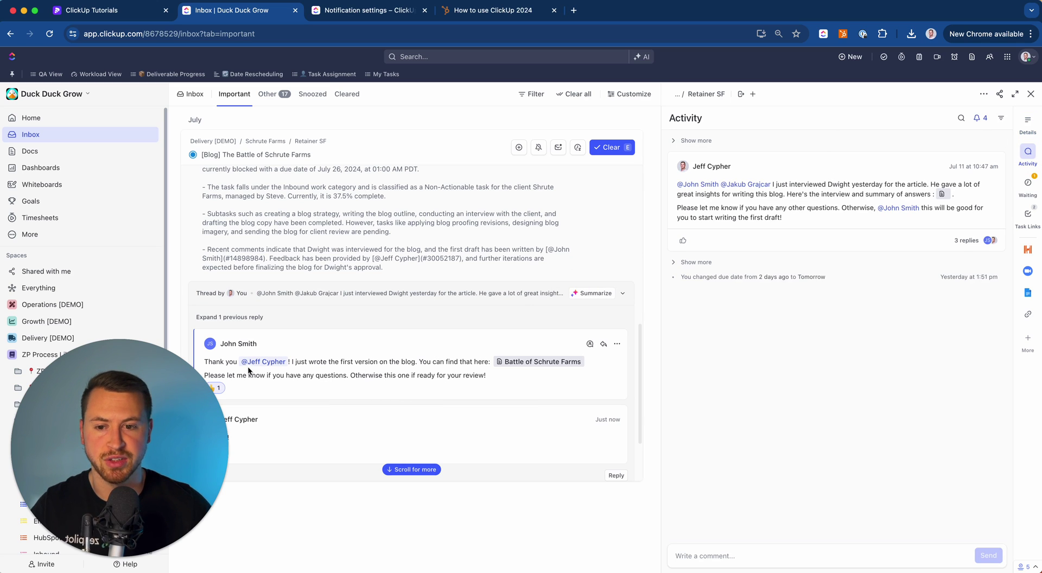
pyautogui.click(980, 239)
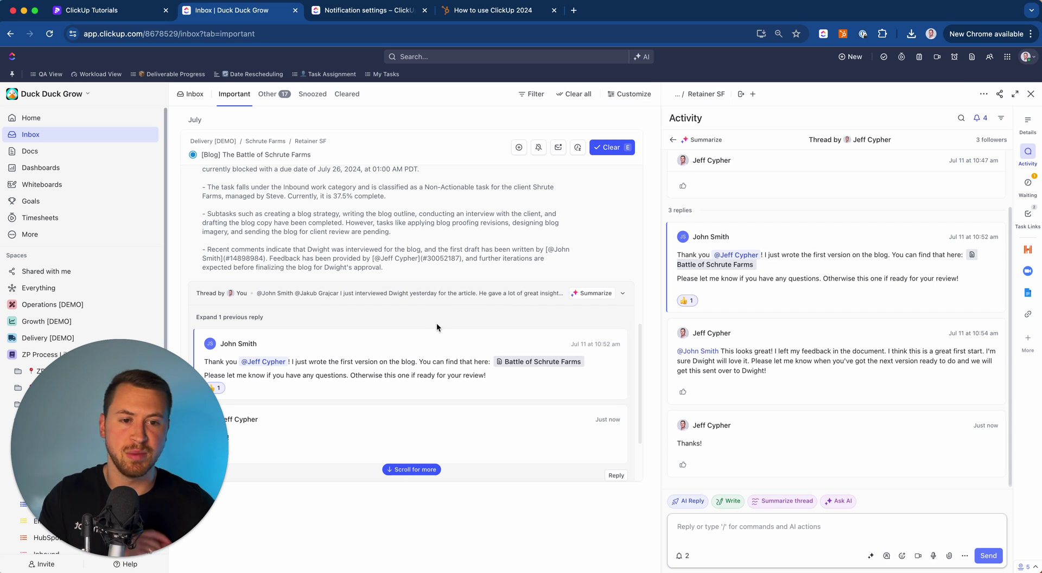
# Step: Close and reopen the task panel, then open the 3-reply comment thread from Activity
pyautogui.scroll(1, 412, 348)
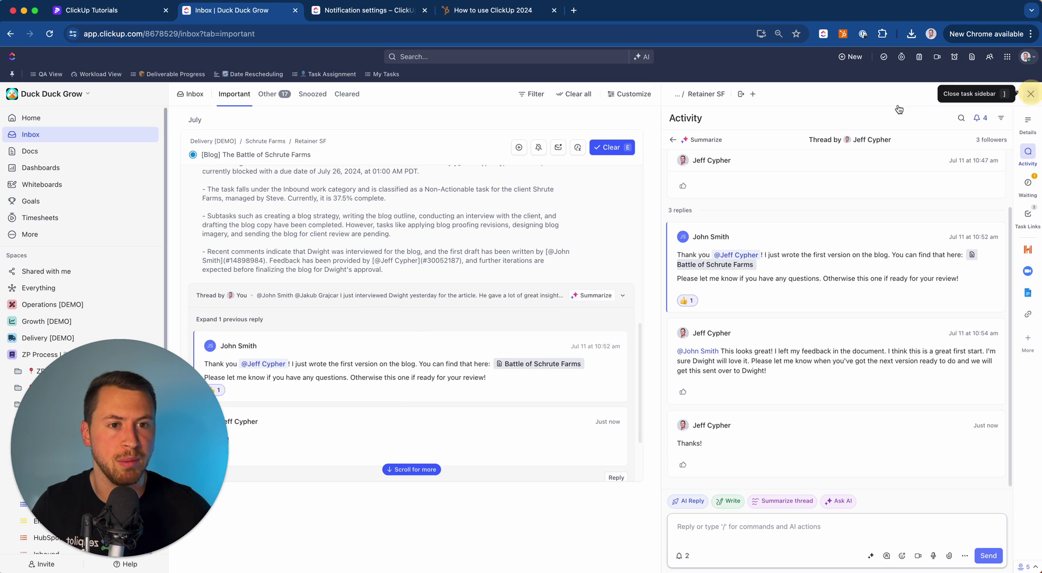
pyautogui.click(1031, 96)
pyautogui.click(946, 148)
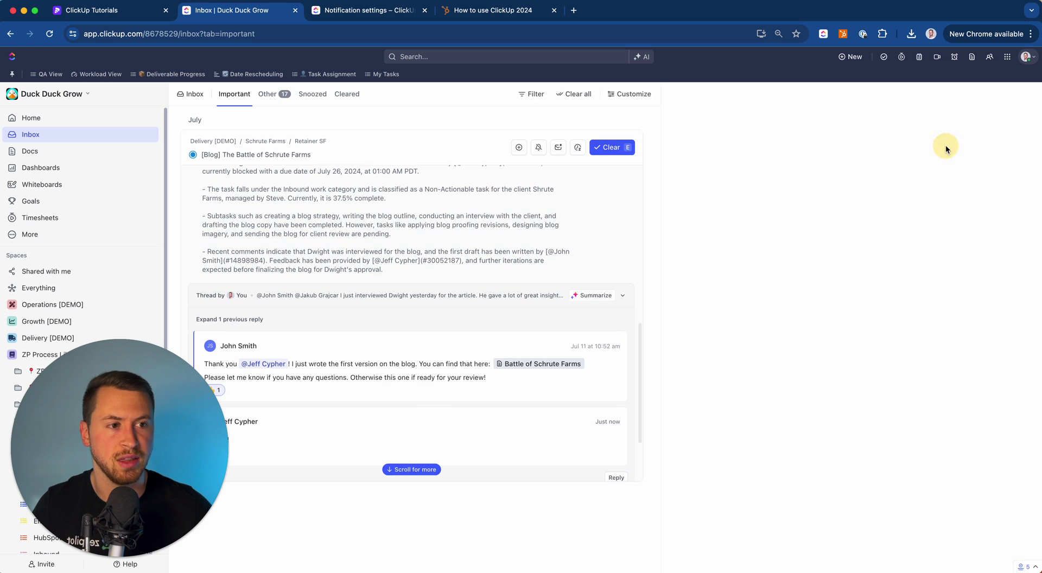
pyautogui.click(1023, 158)
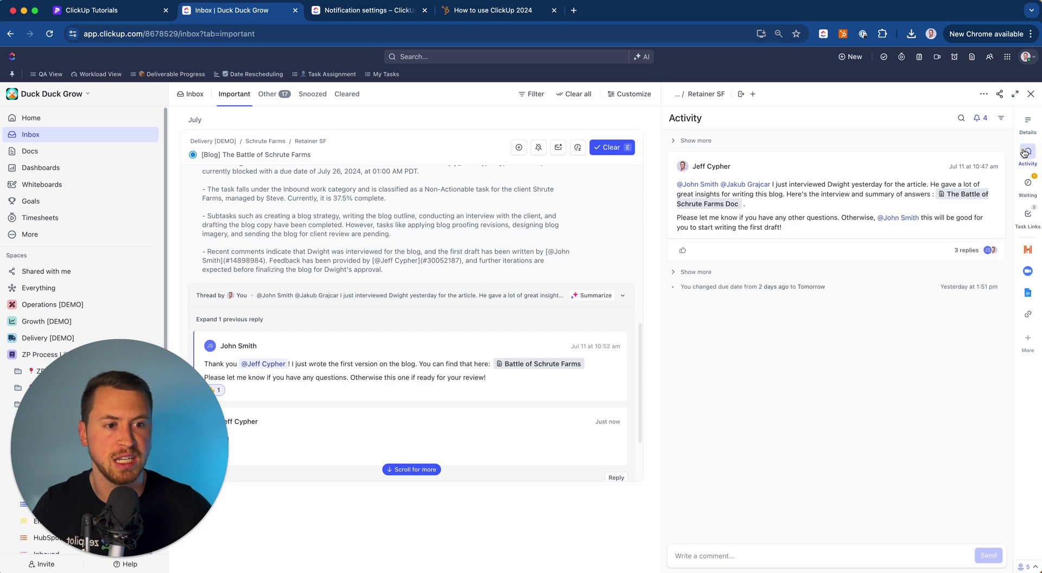
pyautogui.click(962, 245)
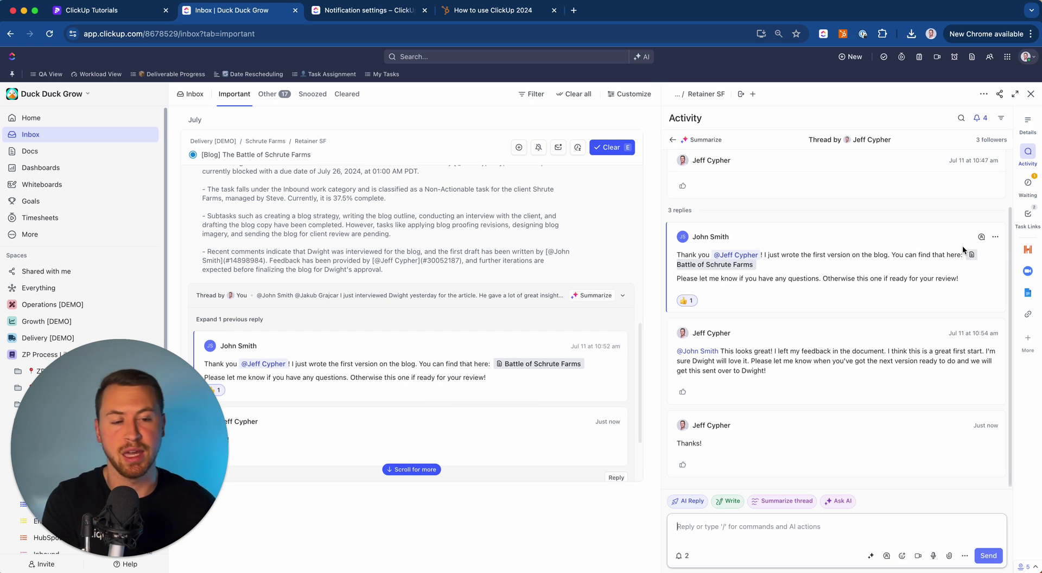
pyautogui.scroll(3, 935, 253)
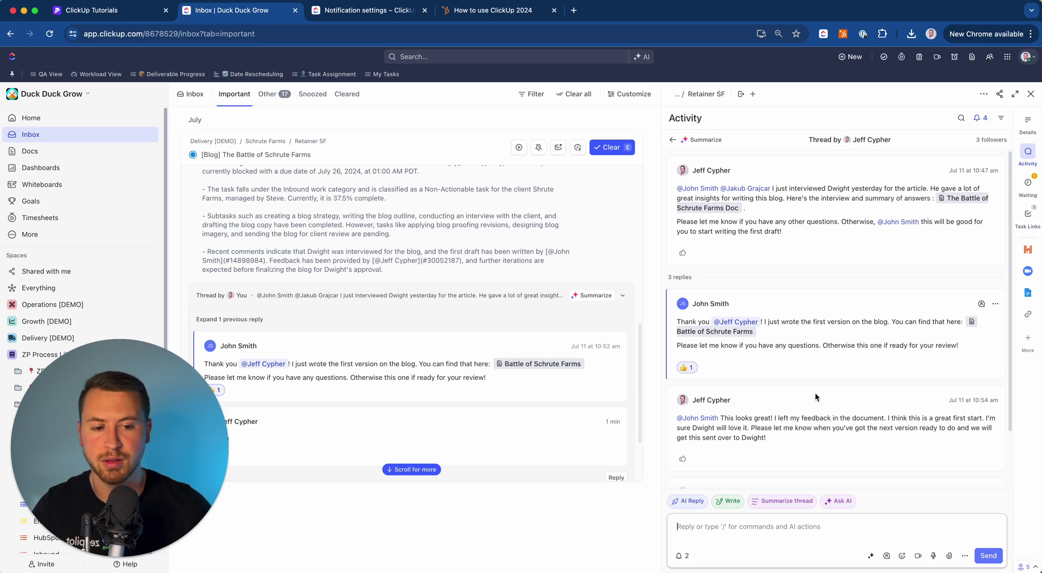
# Step: Try and dismiss the AI thread summary, revisit the 3-reply thread, then close the task panel
pyautogui.click(794, 501)
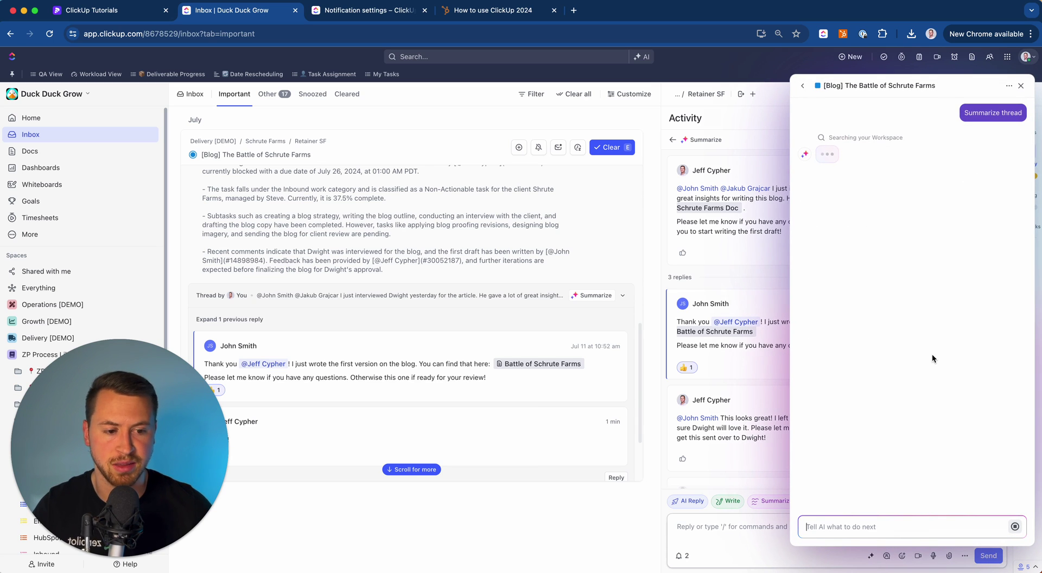
pyautogui.click(1022, 87)
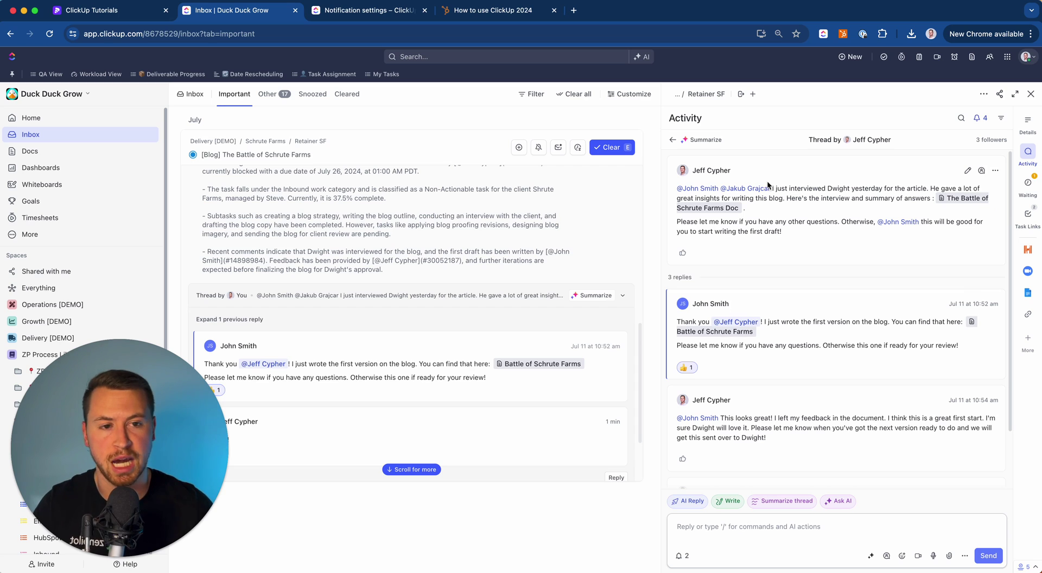
pyautogui.click(672, 140)
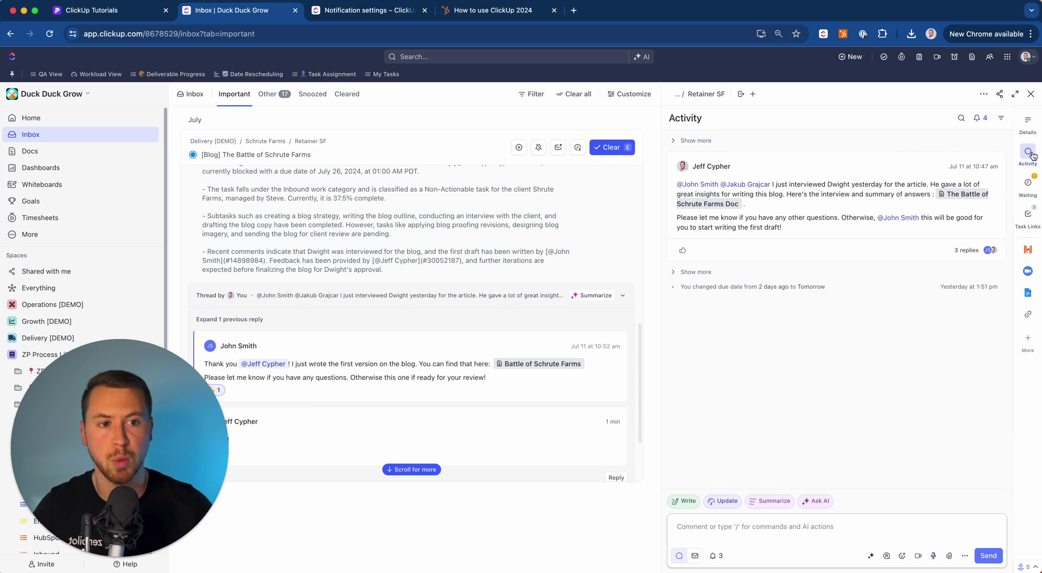
pyautogui.click(966, 249)
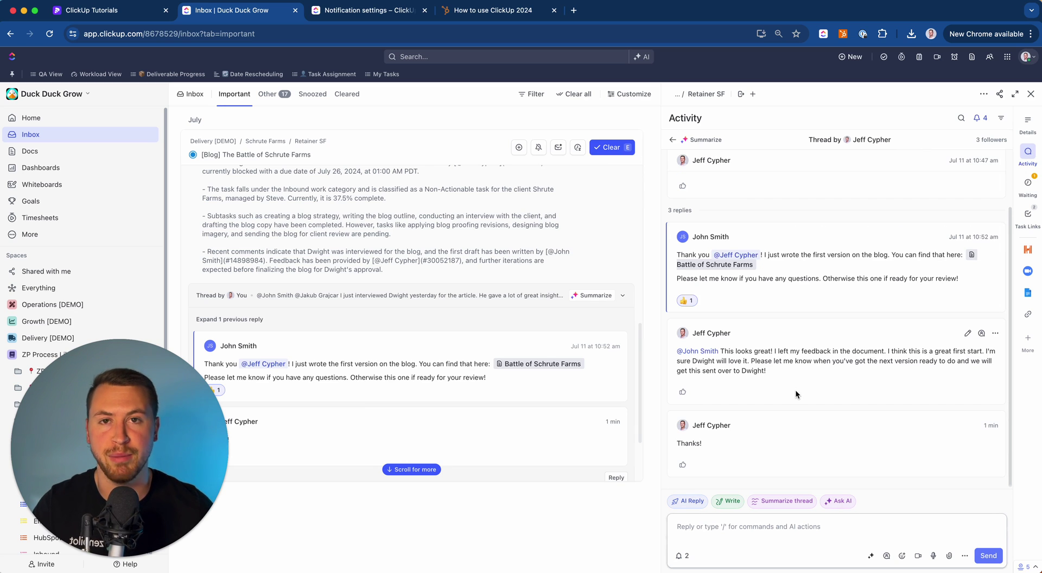
pyautogui.click(1032, 93)
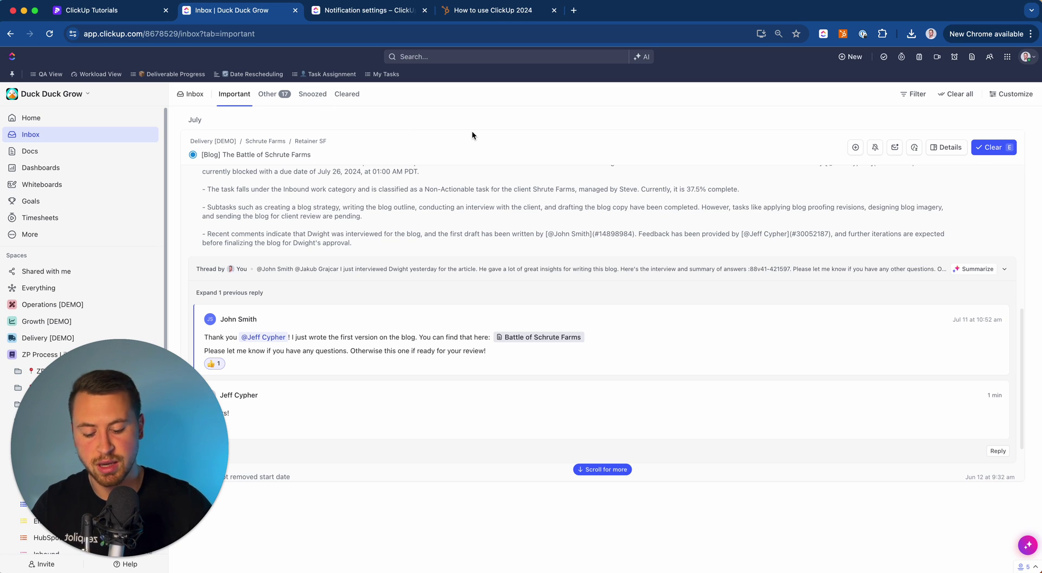
# Step: Clear the blog notification with the E hotkey to reach Inbox Zero, then view Other notifications
pyautogui.press('e')
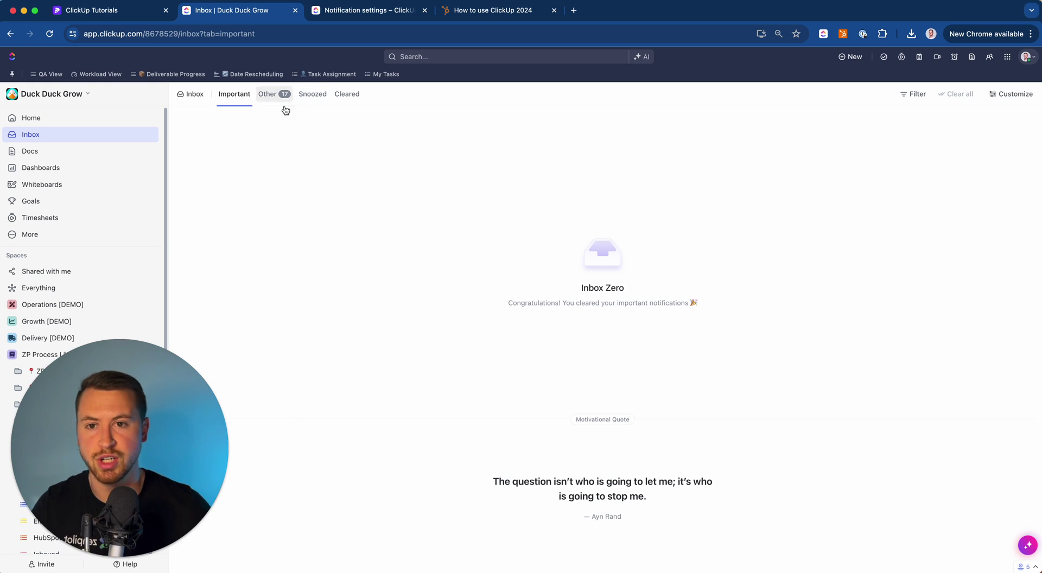
pyautogui.click(270, 96)
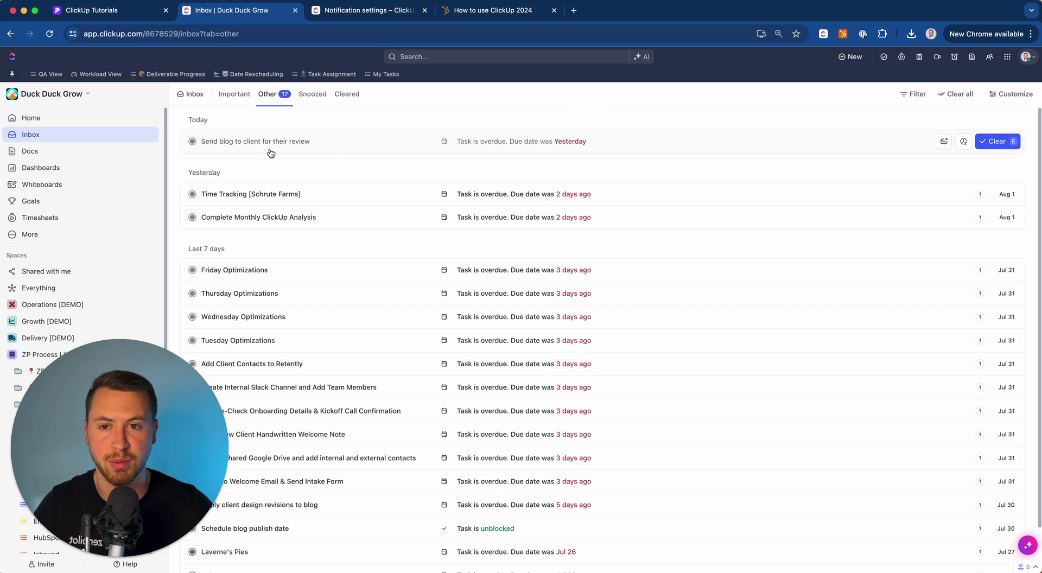
# Step: Clear overdue-task notifications with the E hotkey, starting with Send blog to client
pyautogui.press('e')
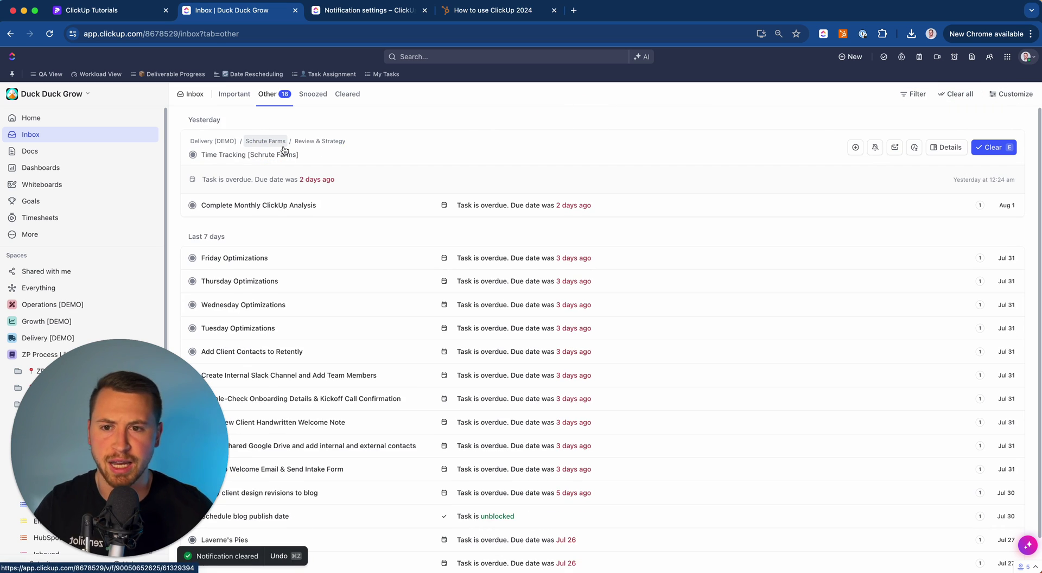
pyautogui.press('e')
pyautogui.press('e')
pyautogui.press('e')
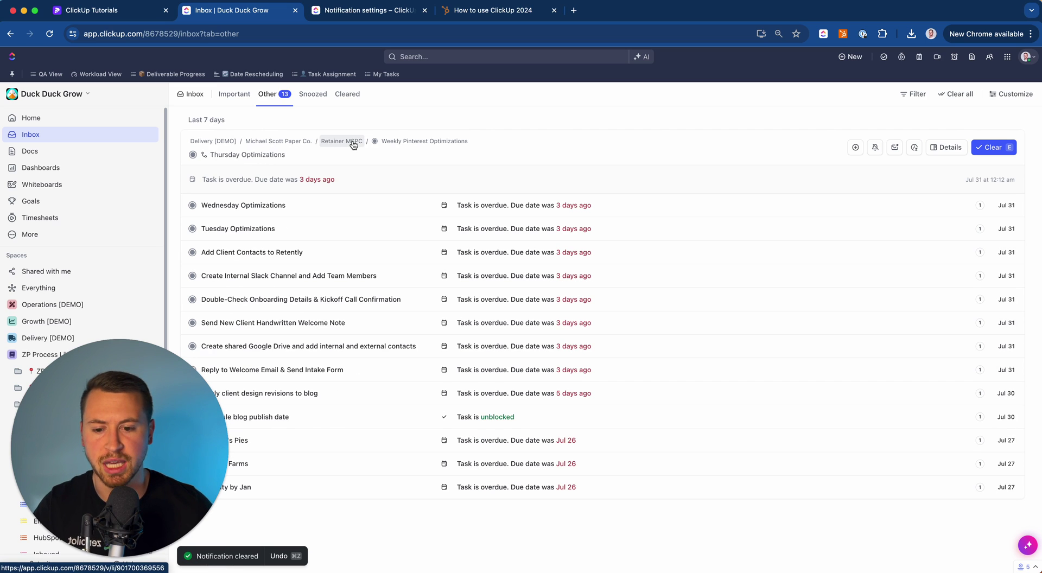
pyautogui.press('e')
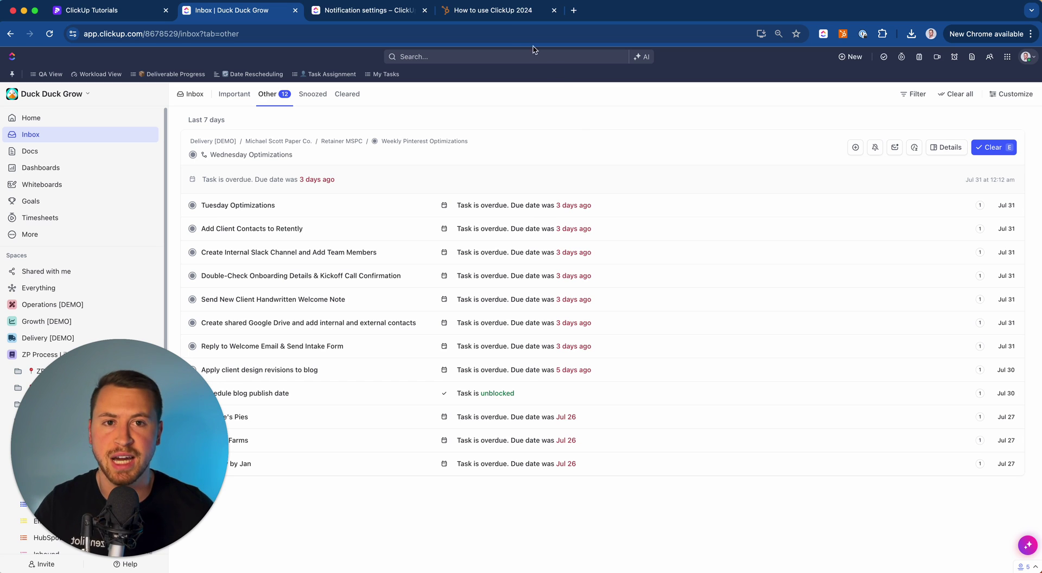
pyautogui.click(483, 10)
pyautogui.scroll(-20, 597, 150)
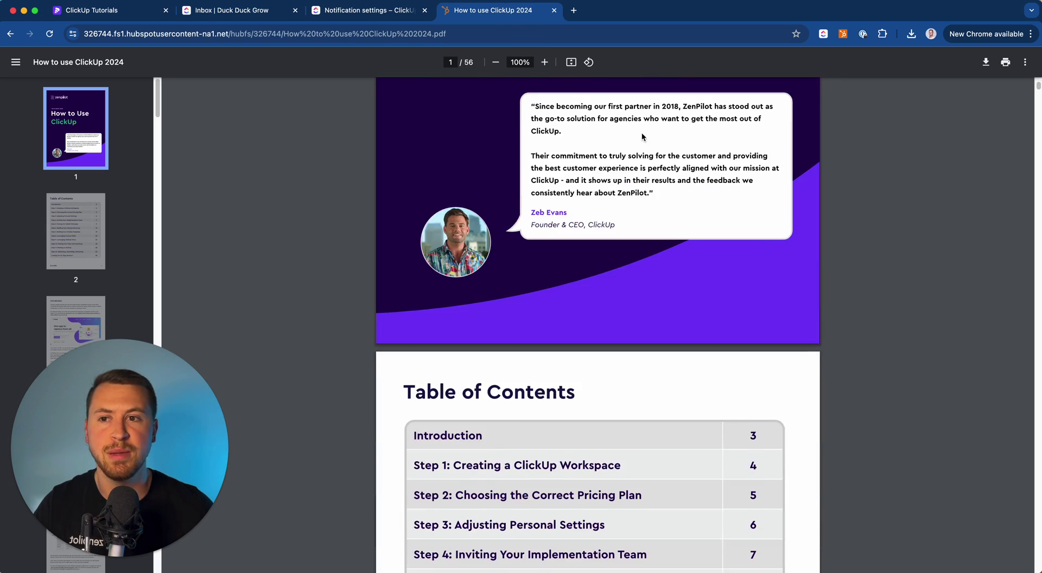
pyautogui.scroll(-18, 665, 147)
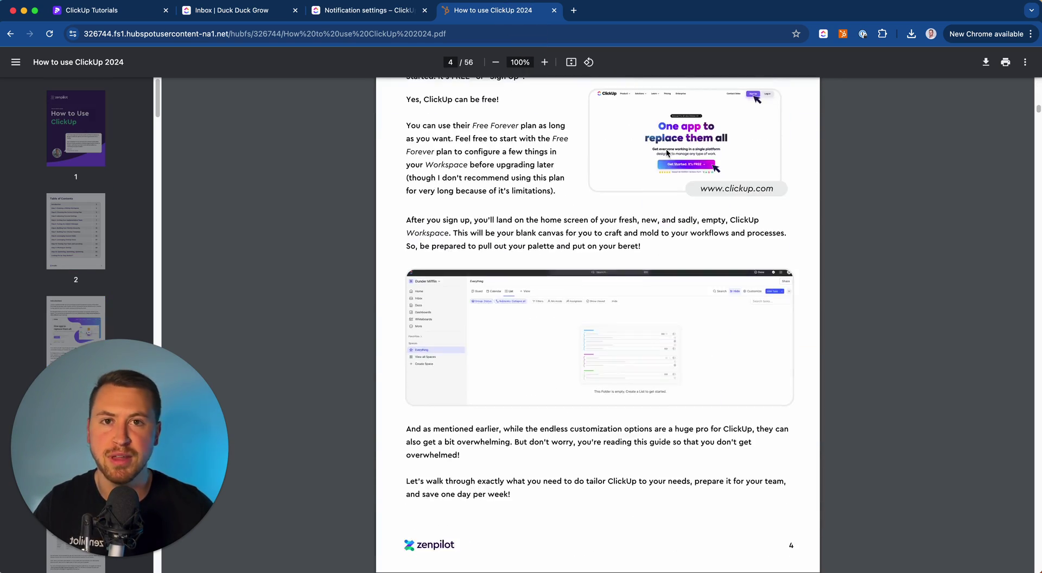
pyautogui.scroll(-5, 666, 157)
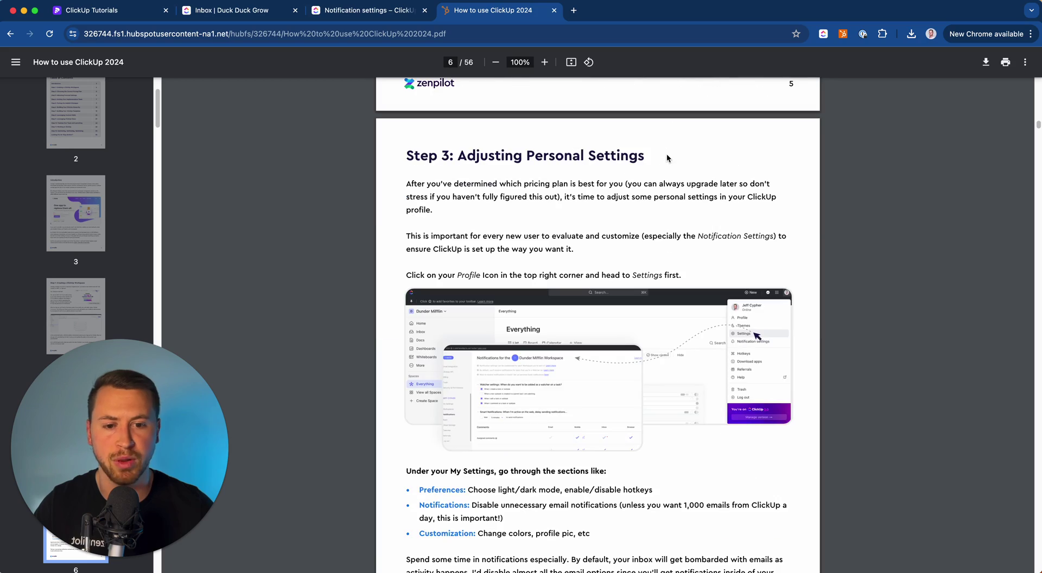
pyautogui.scroll(-10, 667, 157)
pyautogui.scroll(-20, 666, 154)
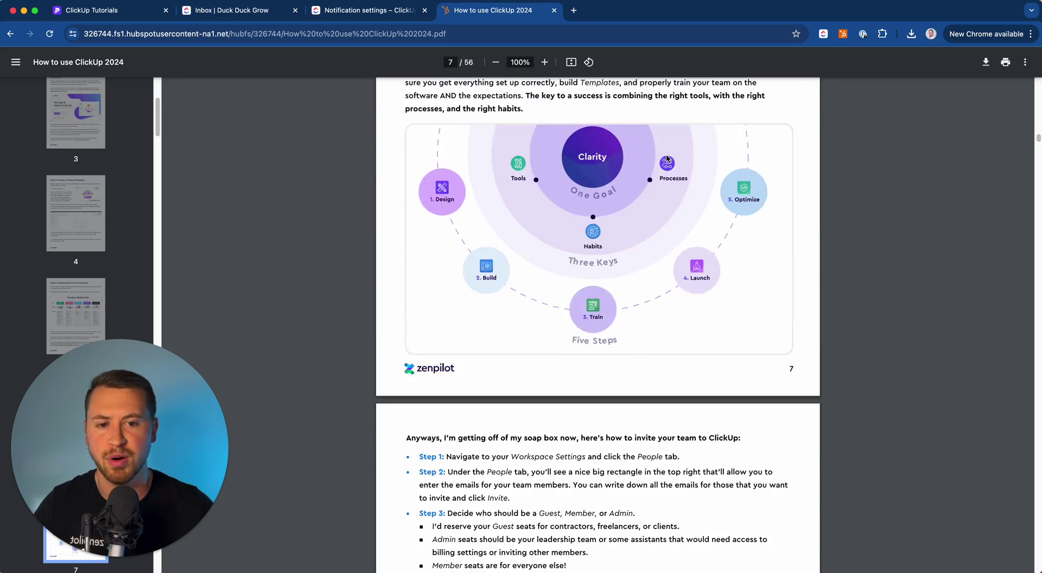
pyautogui.scroll(-20, 666, 156)
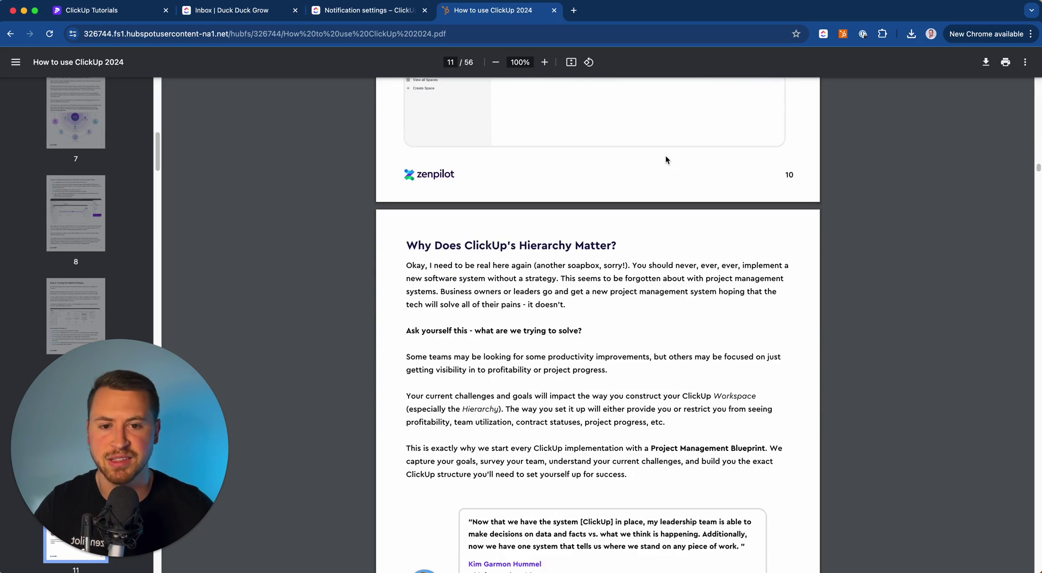
pyautogui.scroll(-15, 666, 158)
pyautogui.scroll(-4, 666, 155)
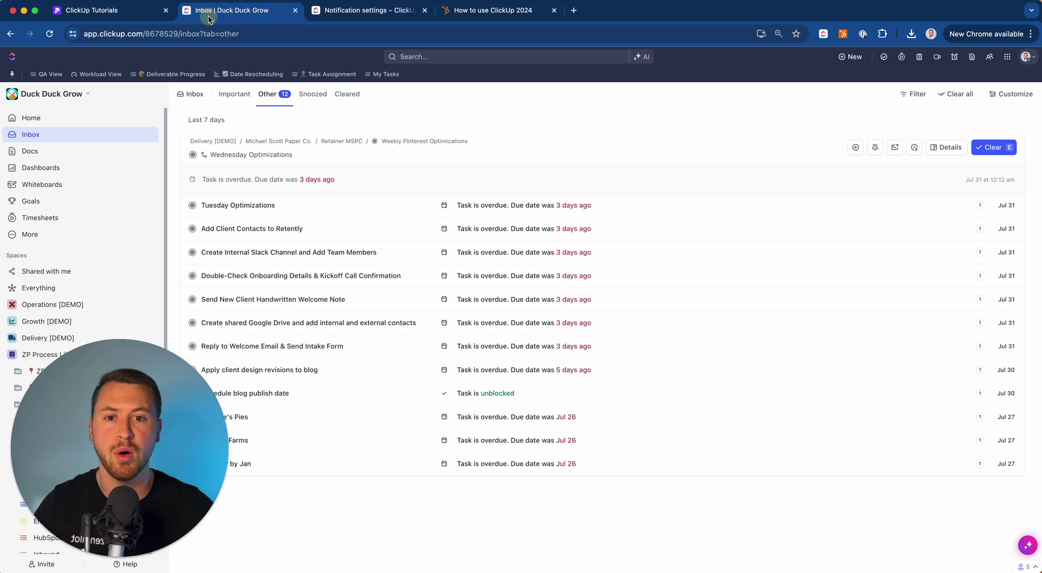
pyautogui.click(209, 19)
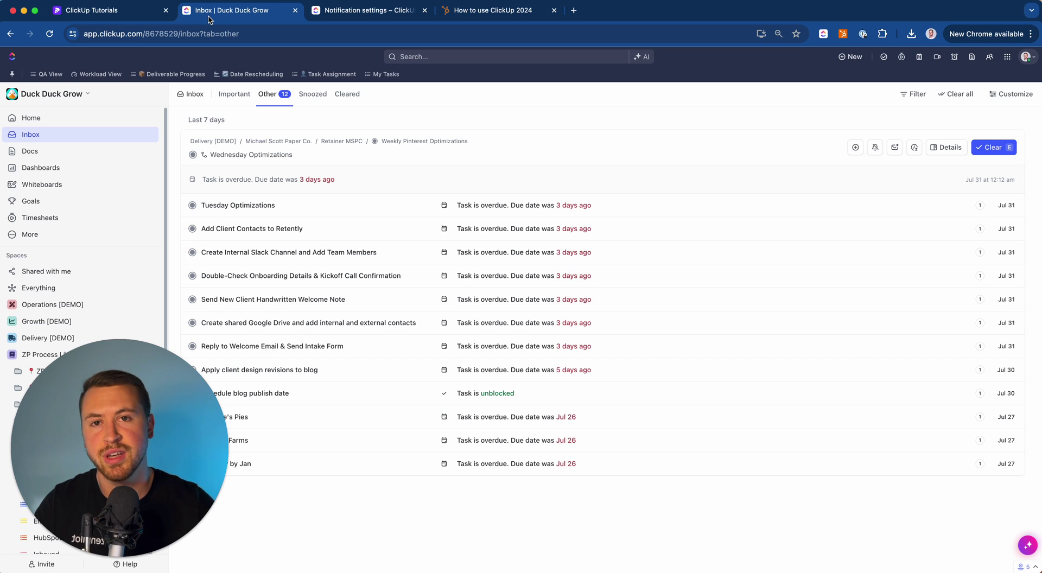